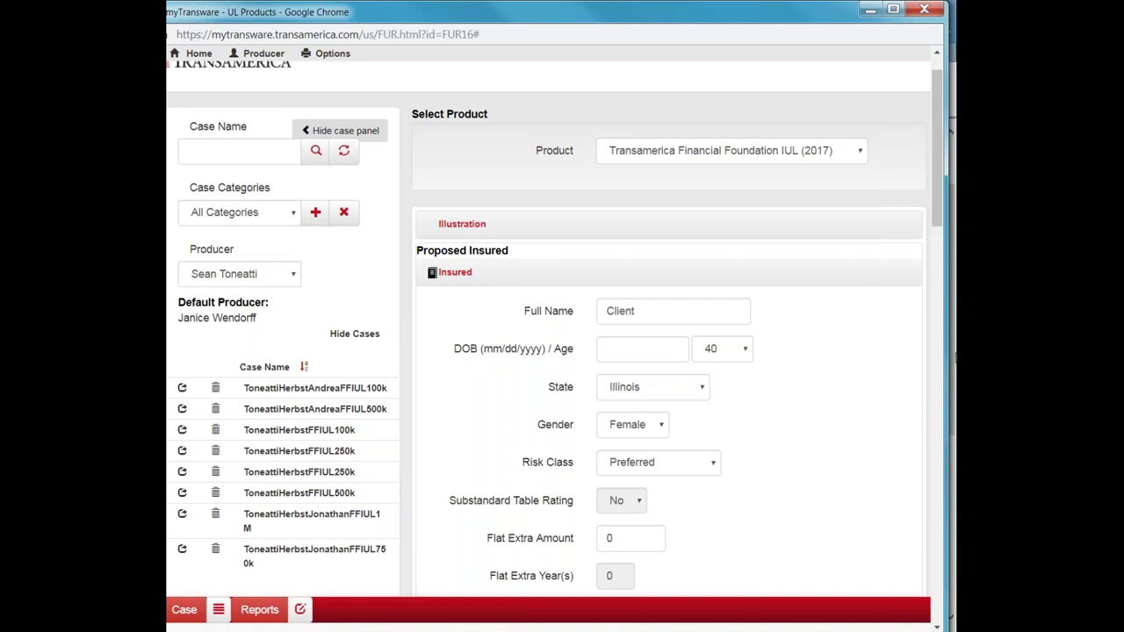
Generate the summary report for the current target premium solve case with the 200000 face amount.
scroll(694, 364, "down", 1)
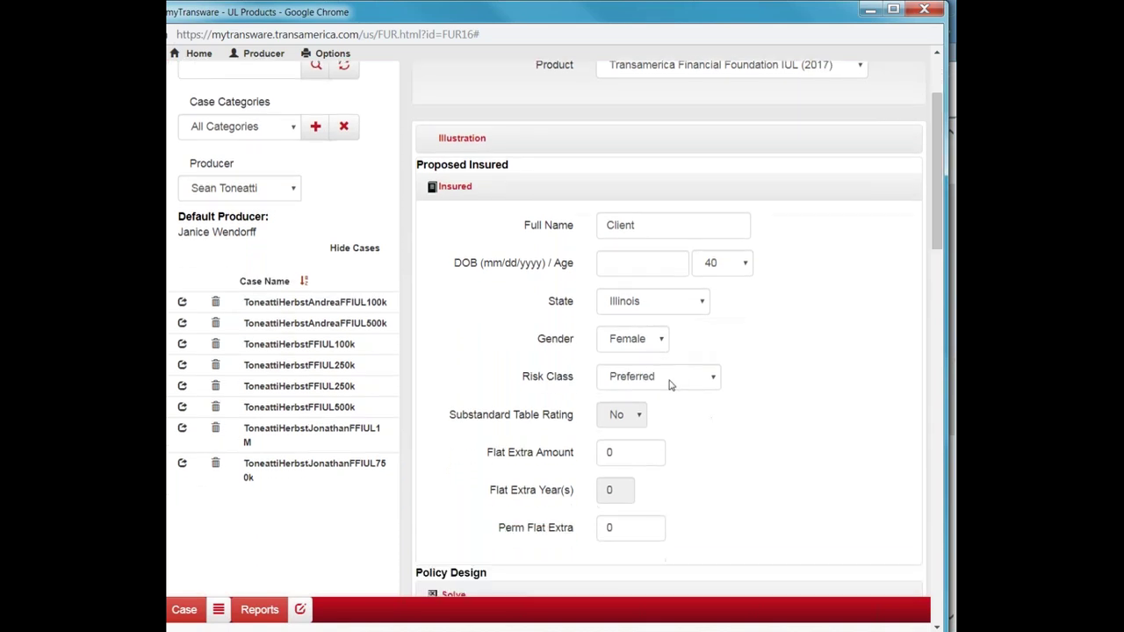
left_click_drag(936, 223, 944, 276)
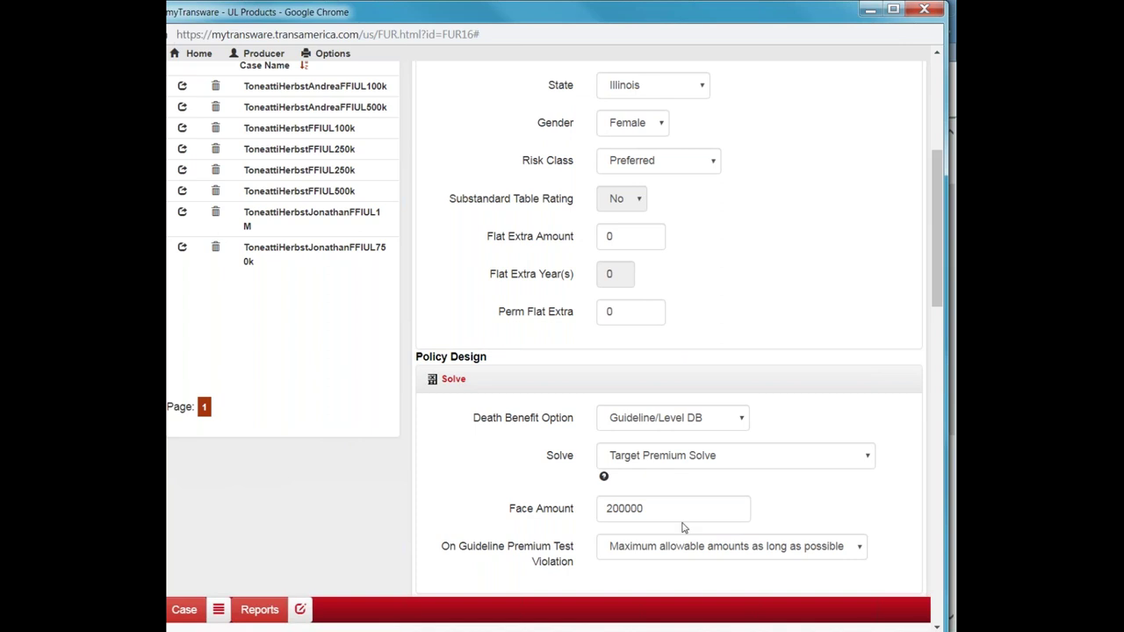
left_click_drag(940, 301, 946, 378)
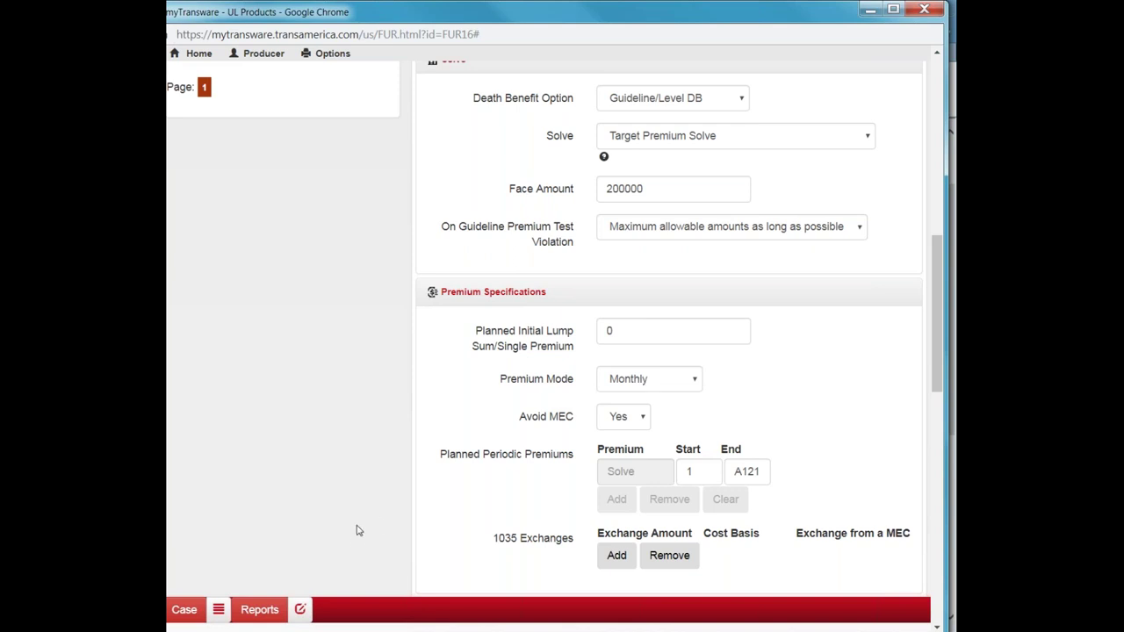
left_click(301, 612)
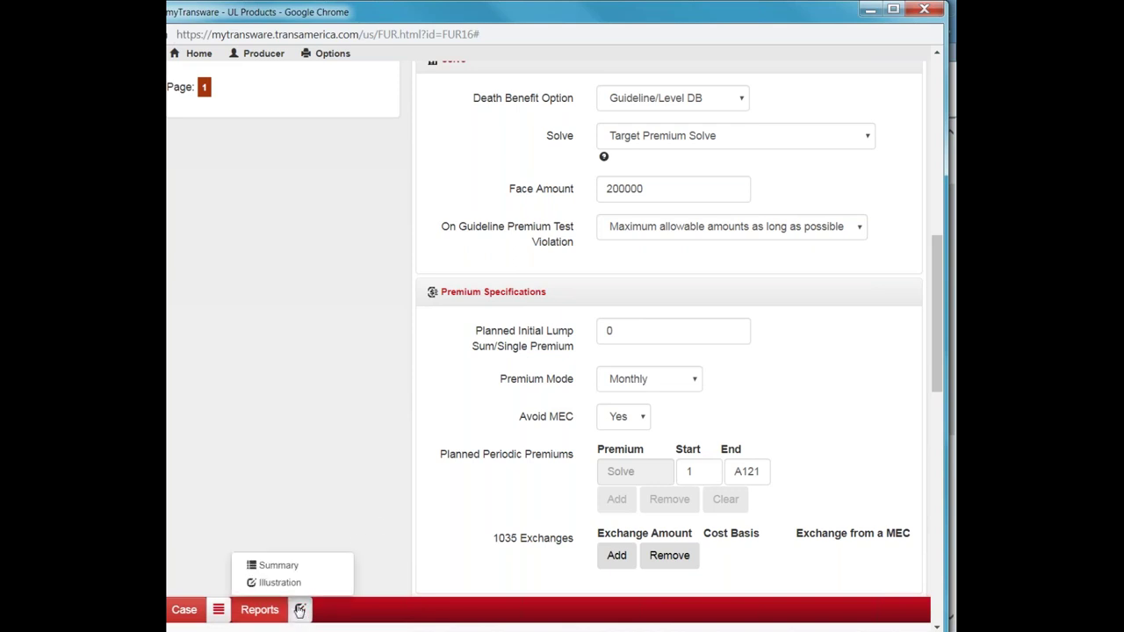
left_click(279, 566)
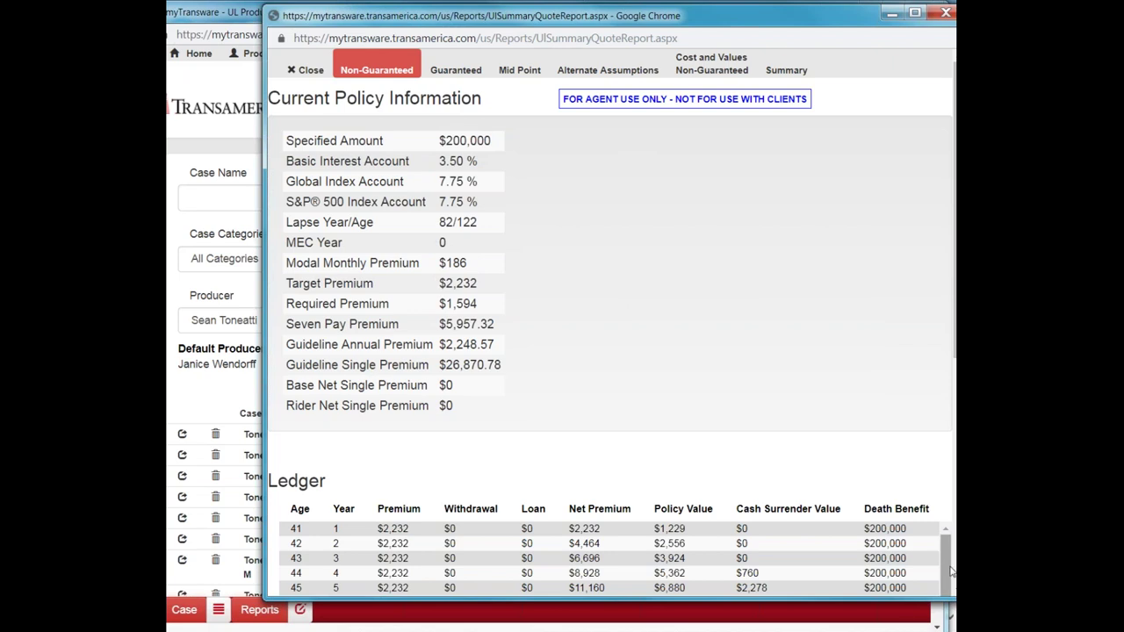
Examine the non-guaranteed ledger's policy values, cash surrender values and death benefits by age in the maximized report, and close the report.
scroll(944, 571, "down", 1)
scroll(943, 573, "down", 2)
scroll(942, 575, "up", 2)
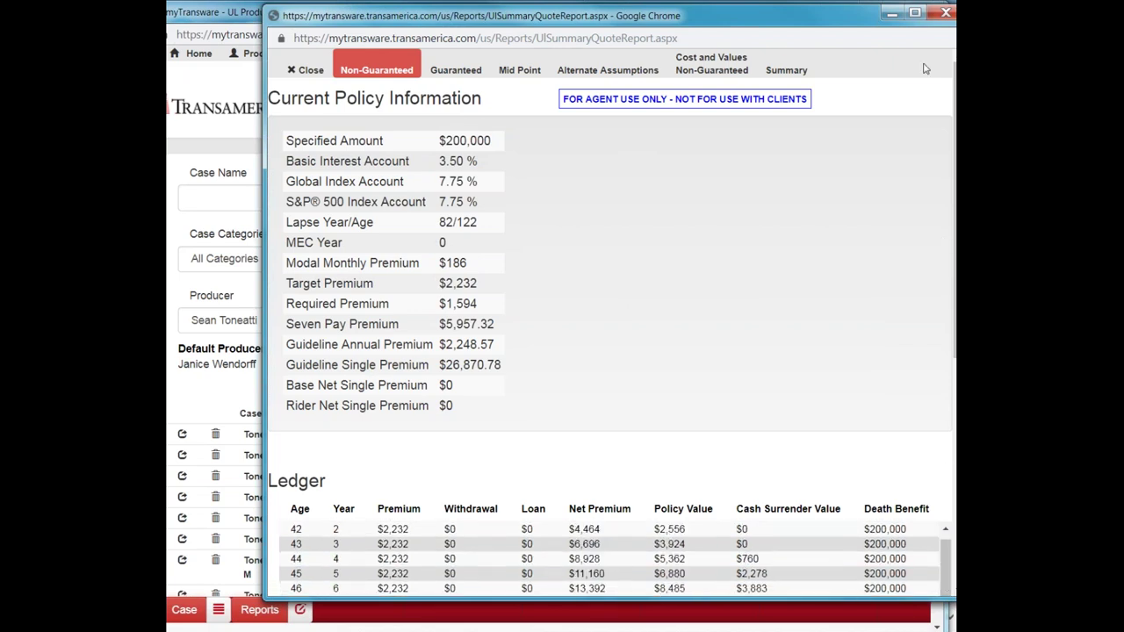
left_click(915, 13)
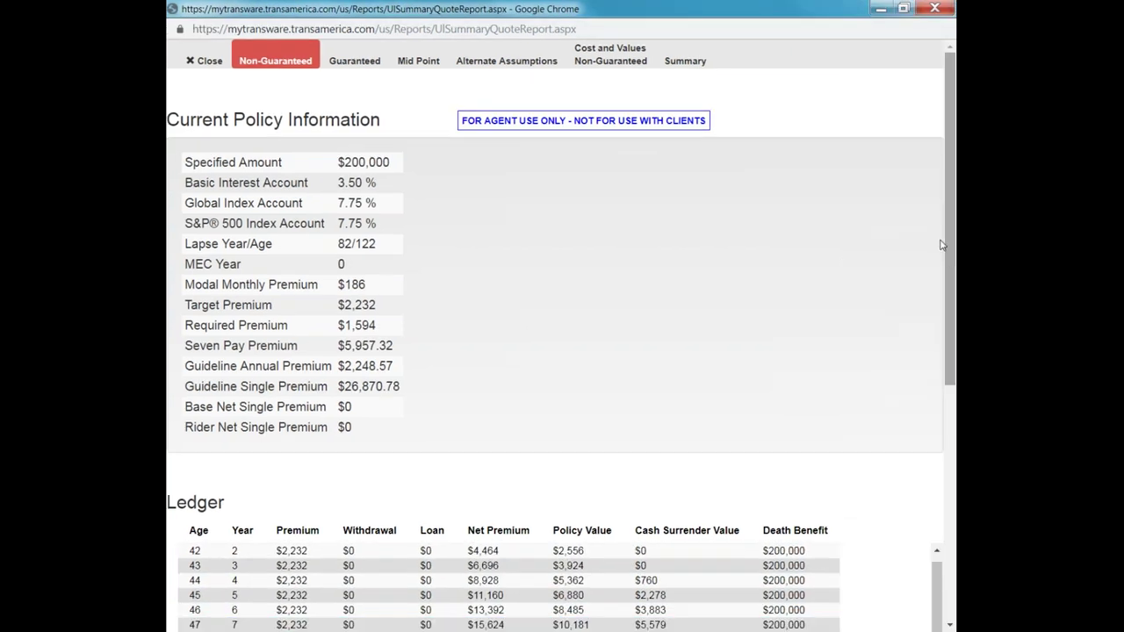
scroll(950, 253, "down", 1)
scroll(949, 264, "down", 2)
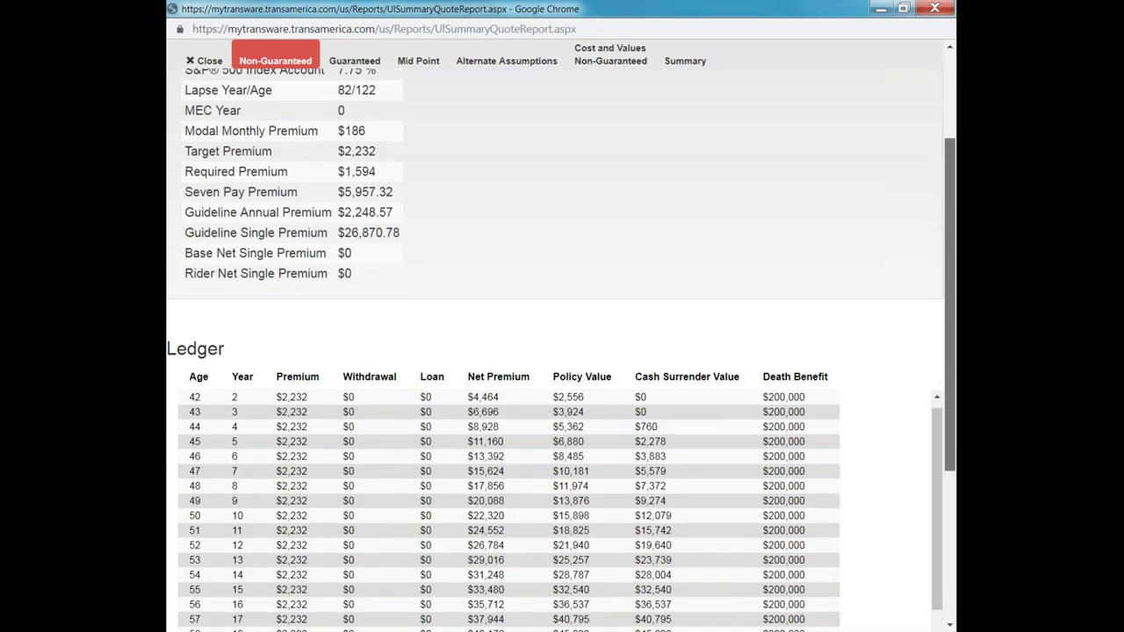
scroll(359, 351, "down", 1)
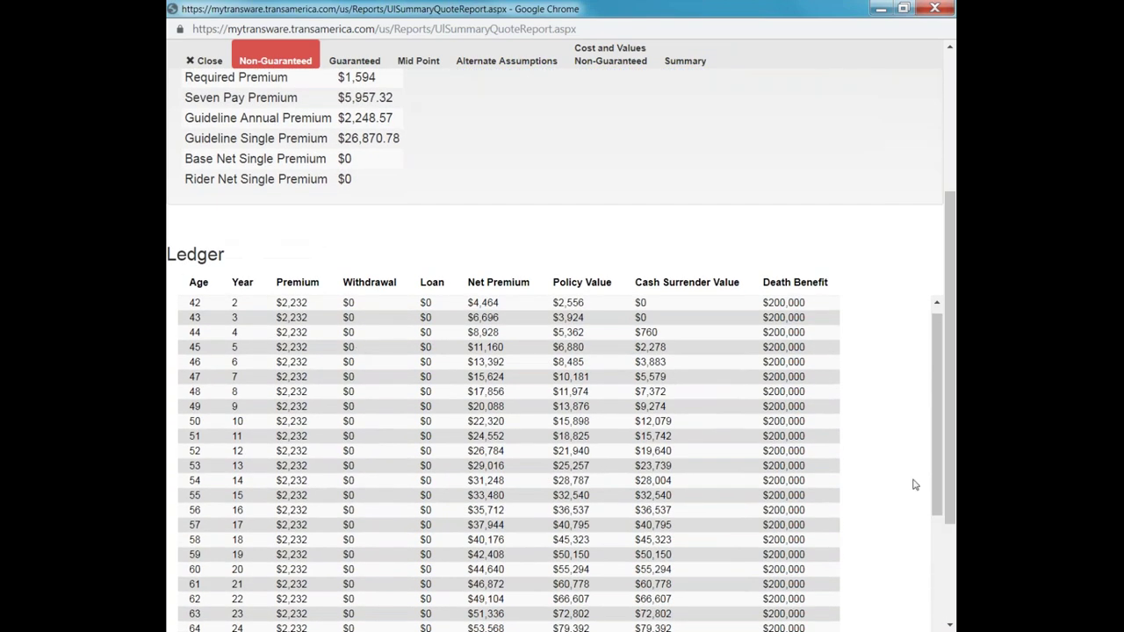
scroll(950, 484, "down", 2)
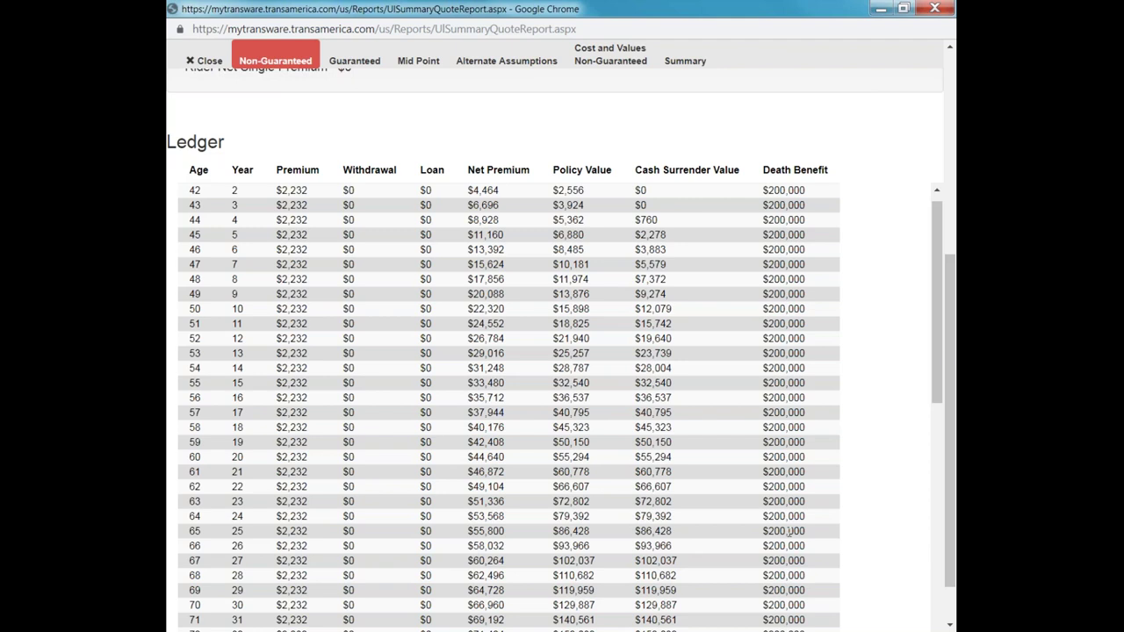
left_click_drag(937, 359, 941, 416)
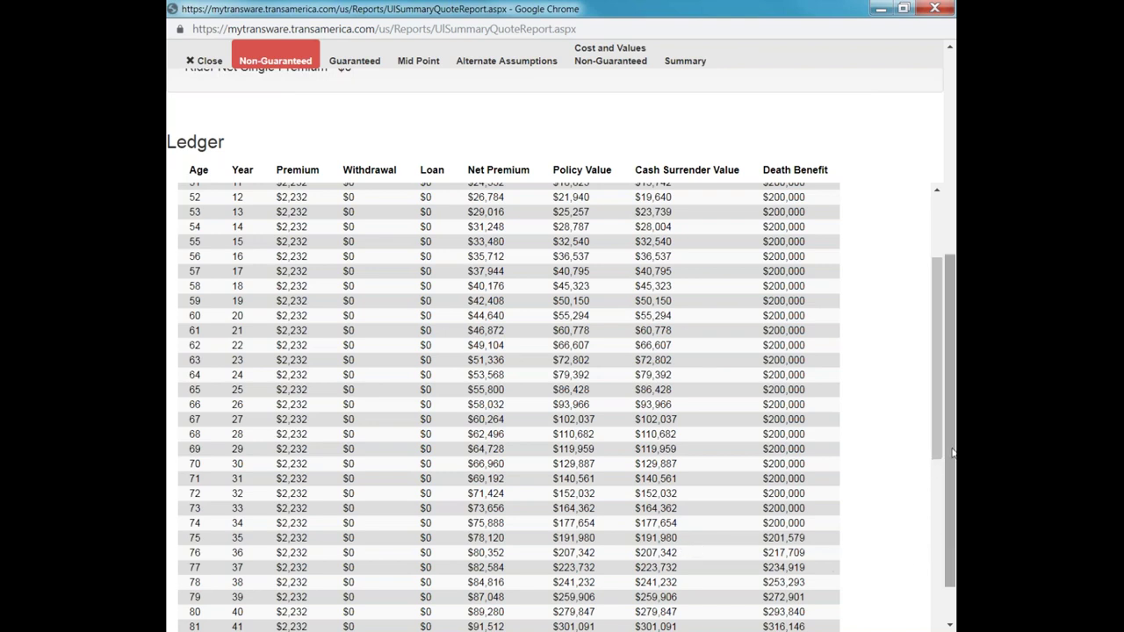
left_click(935, 8)
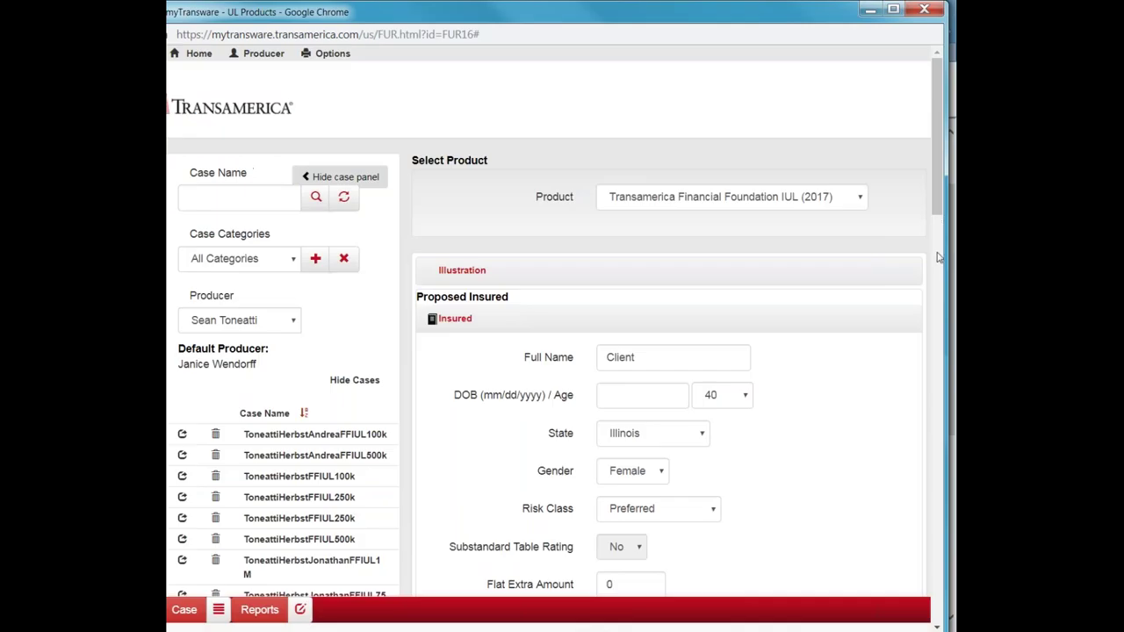
Set the end of the planned periodic premiums to age 65 (A65) in the premium specifications.
left_click_drag(934, 204, 933, 305)
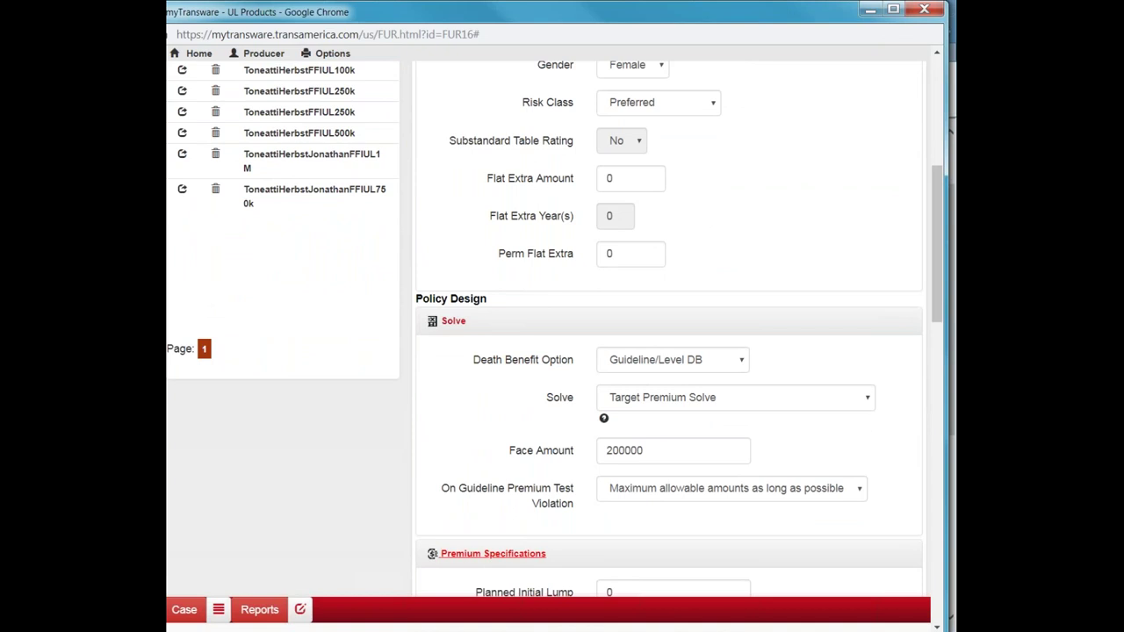
left_click(302, 612)
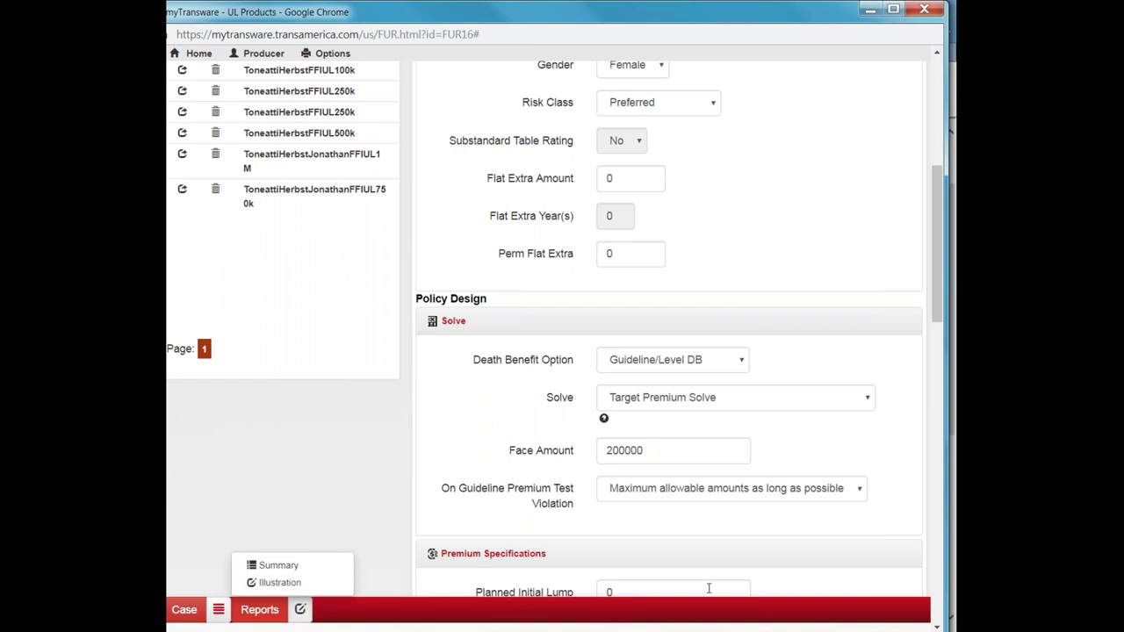
left_click_drag(942, 292, 953, 383)
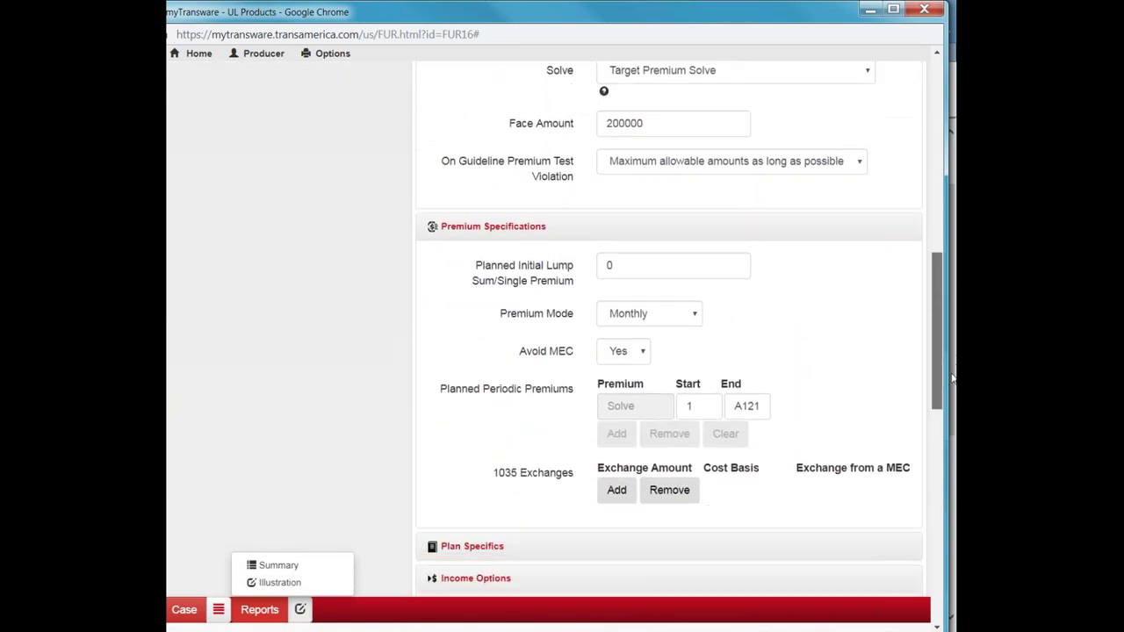
double_click(749, 406)
type("A")
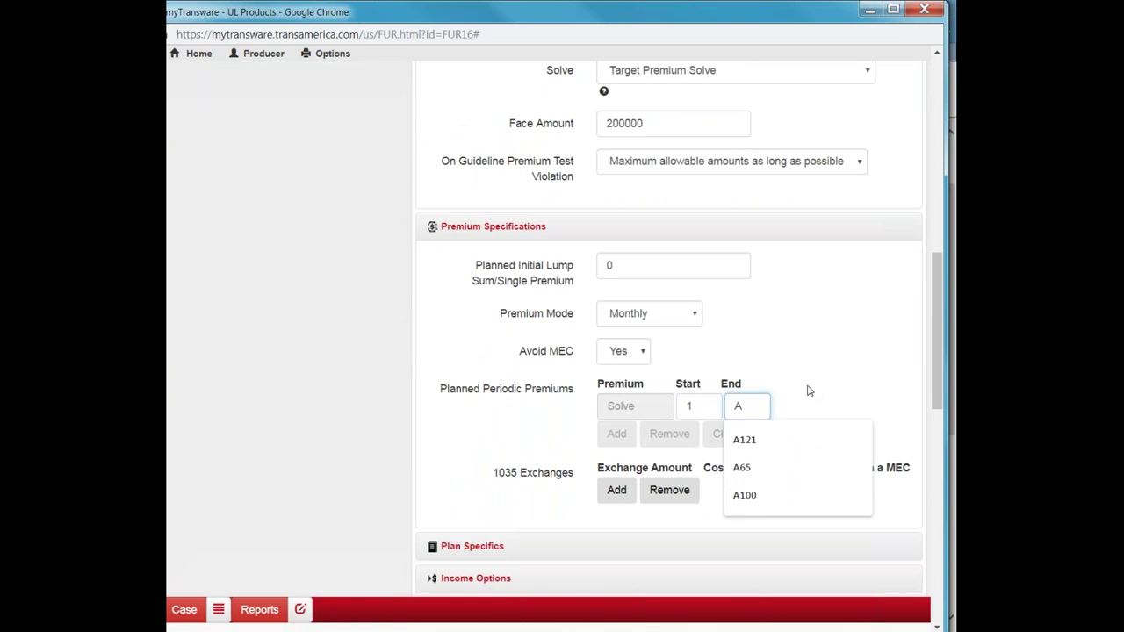
type("65")
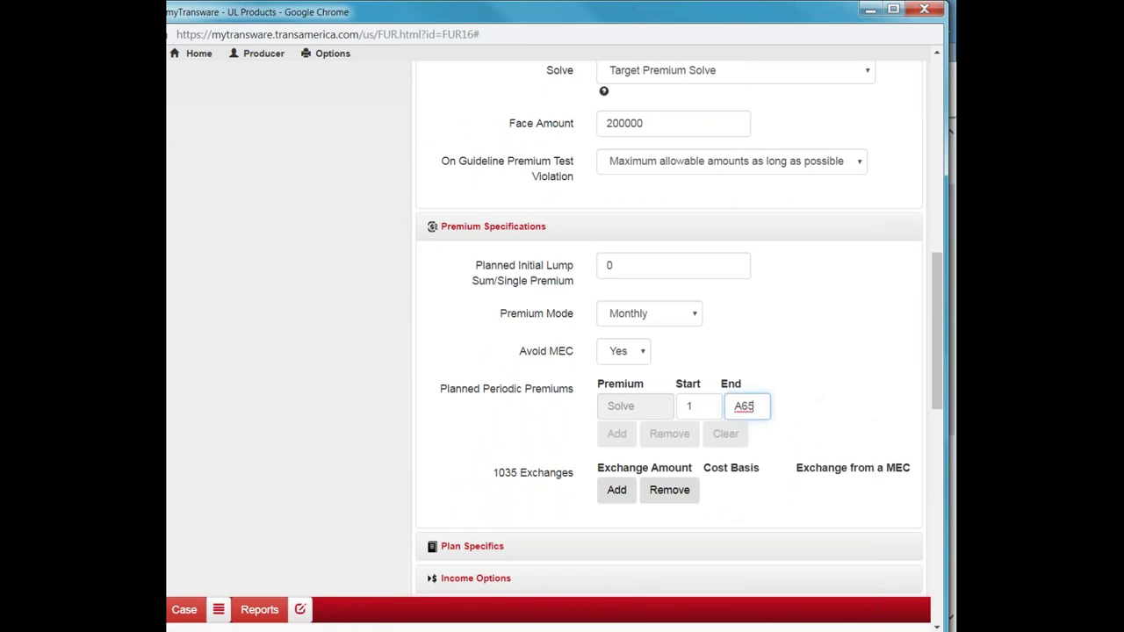
Add a Withdrawal to Basis then Loan entry to the income options schedule, from A70 to A80 with an amount of 5000.
scroll(514, 446, "down", 2)
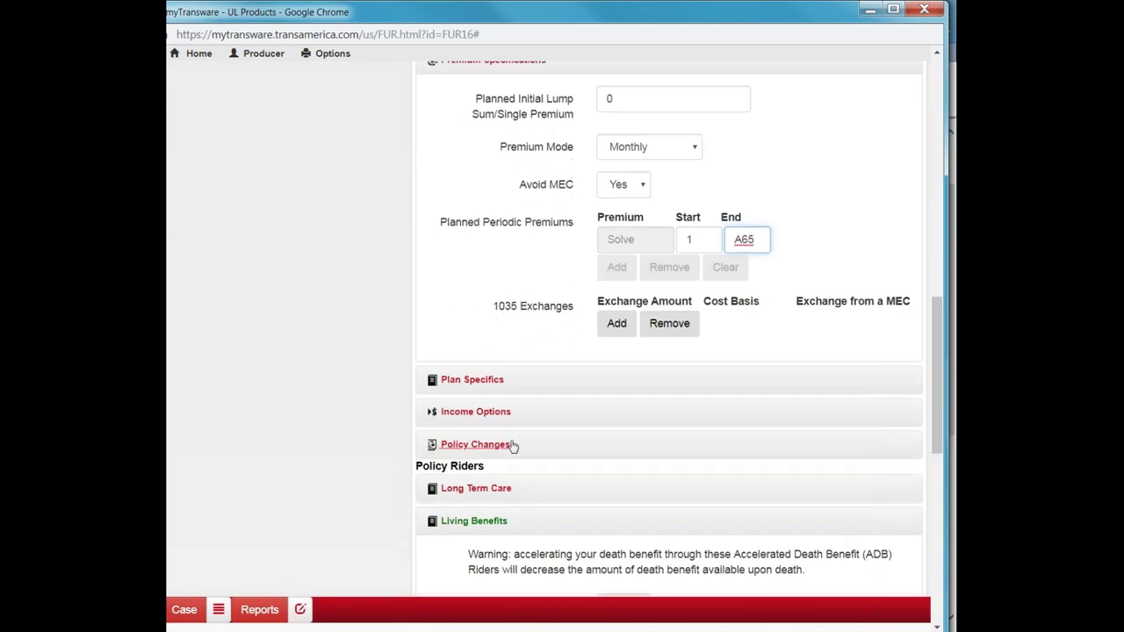
left_click(488, 416)
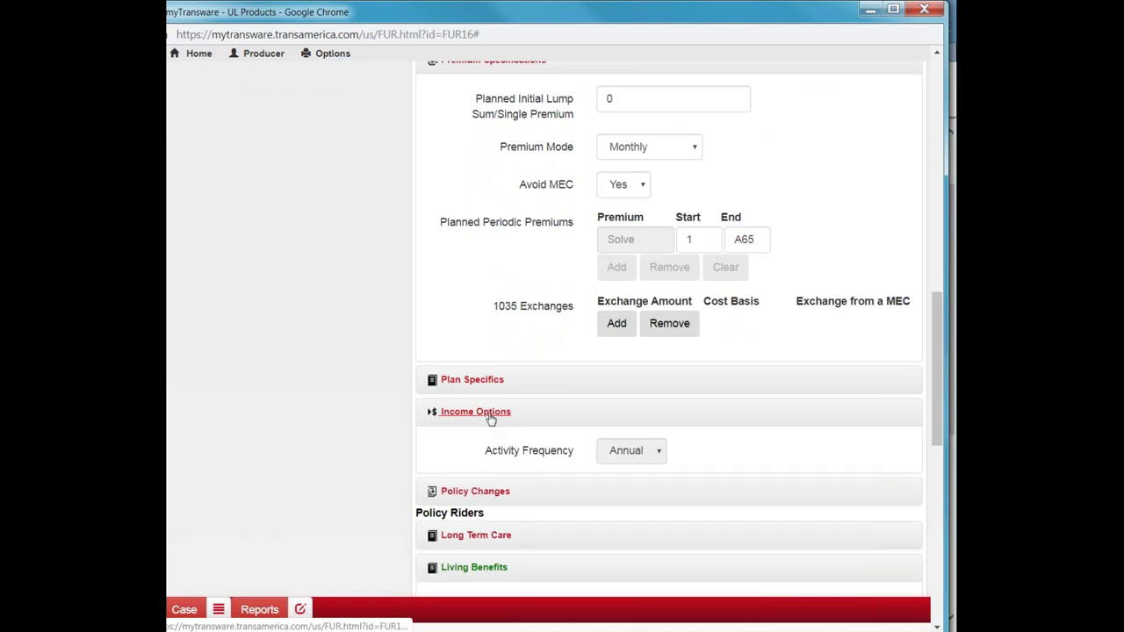
left_click(616, 510)
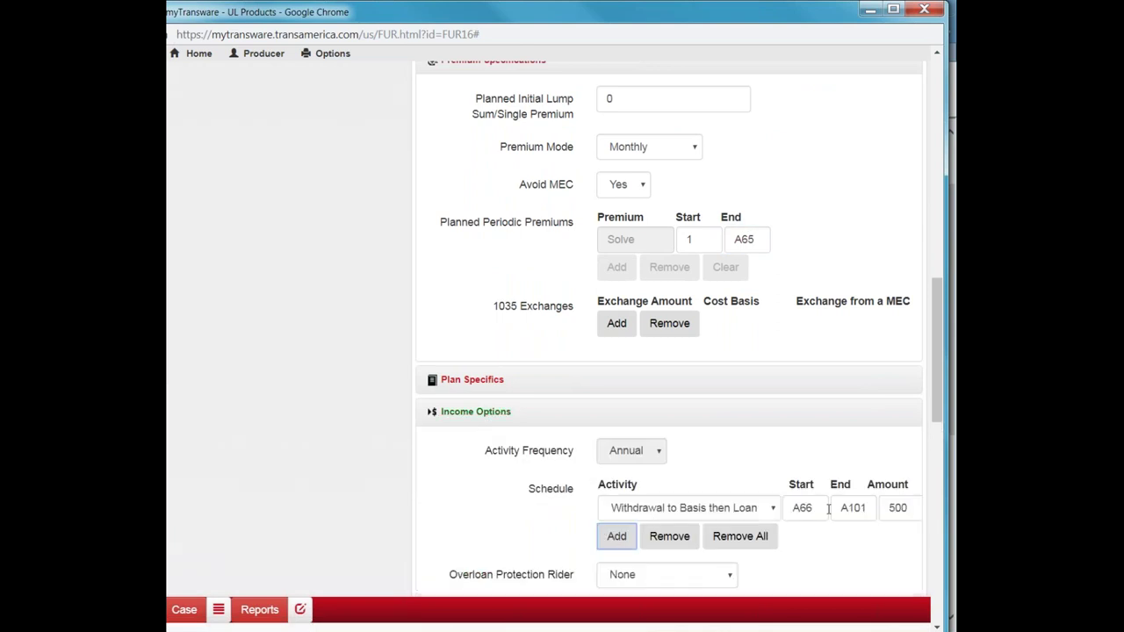
left_click(820, 509)
key("BackSpace")
key("BackSpace")
type("70")
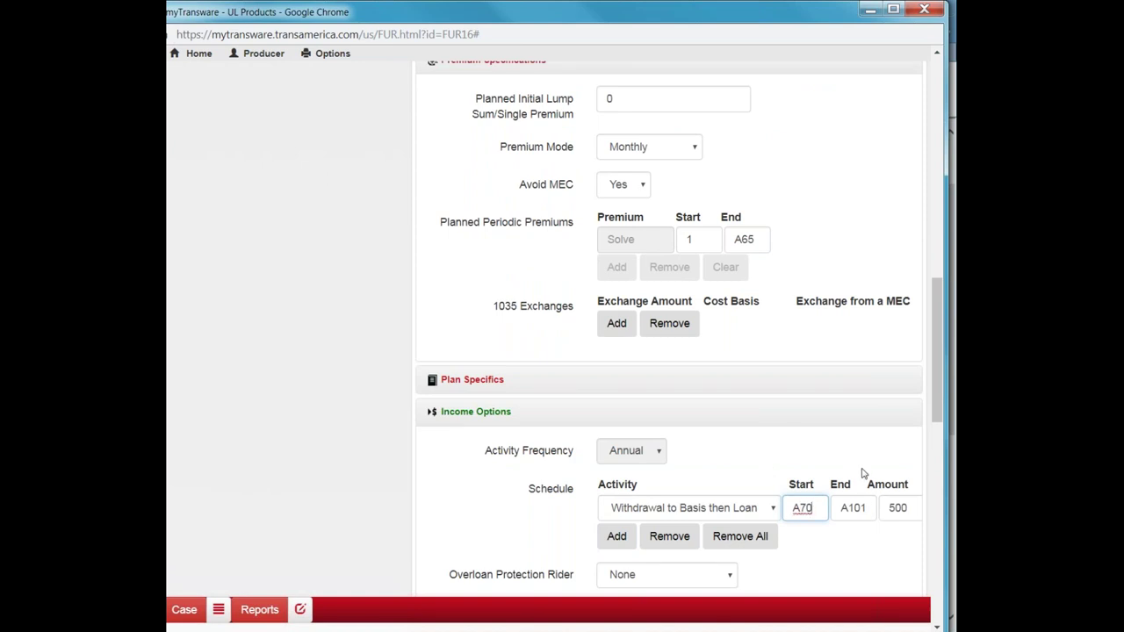
left_click_drag(868, 507, 845, 510)
type("80")
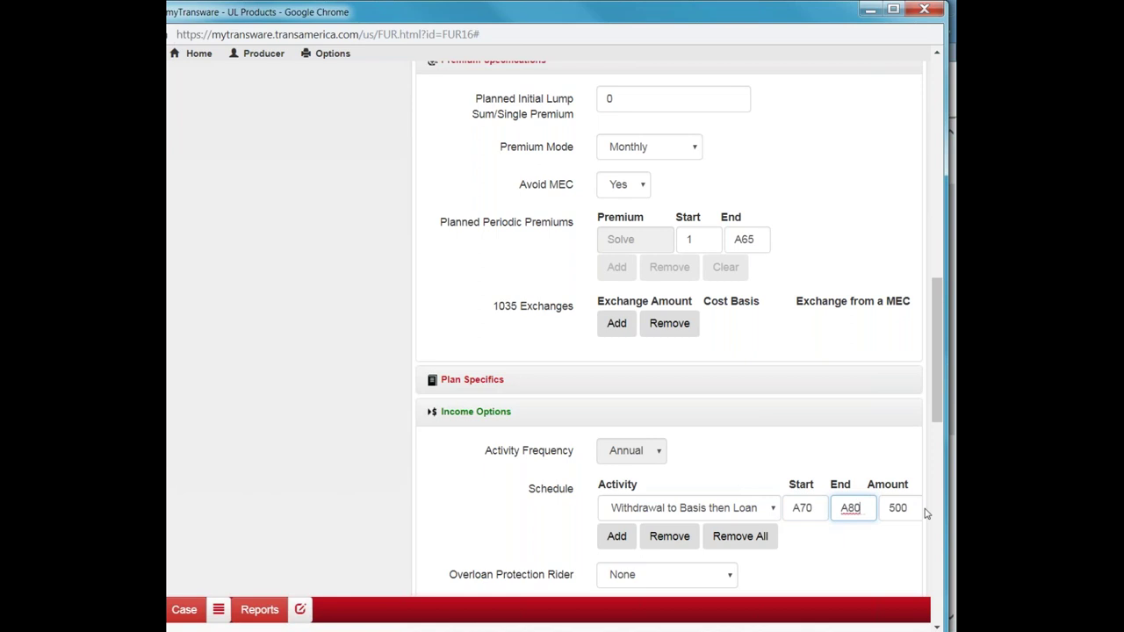
left_click(928, 510)
type("0")
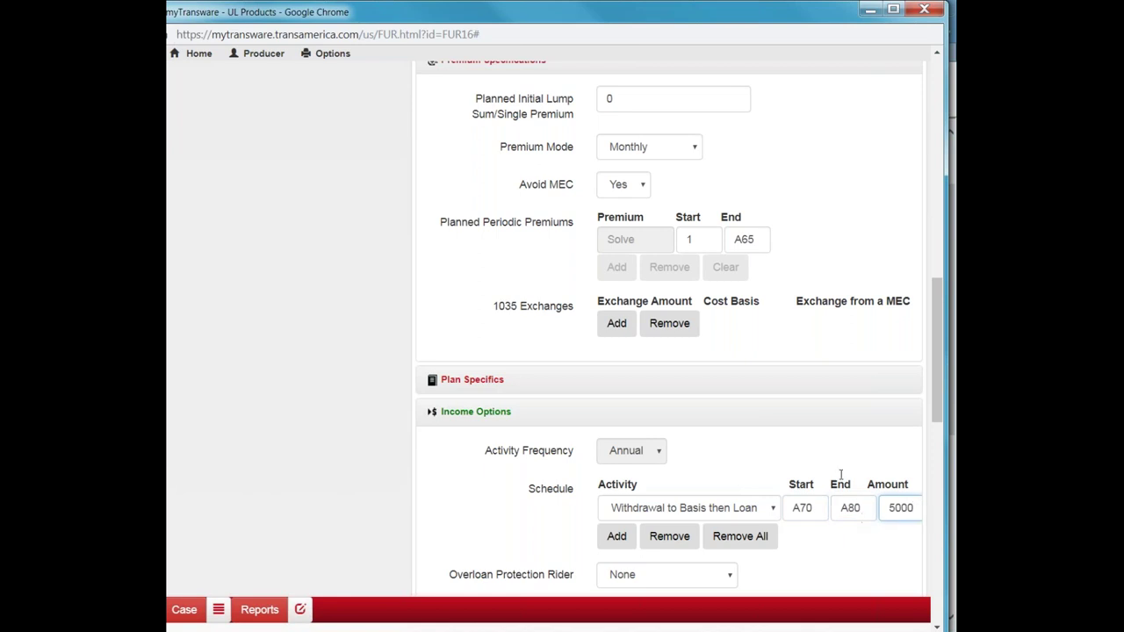
Run the summary report again, examine premiums, withdrawals, surrender values and death benefits across the retirement ages in its ledger, and close the report.
left_click_drag(933, 391, 938, 461)
left_click(299, 609)
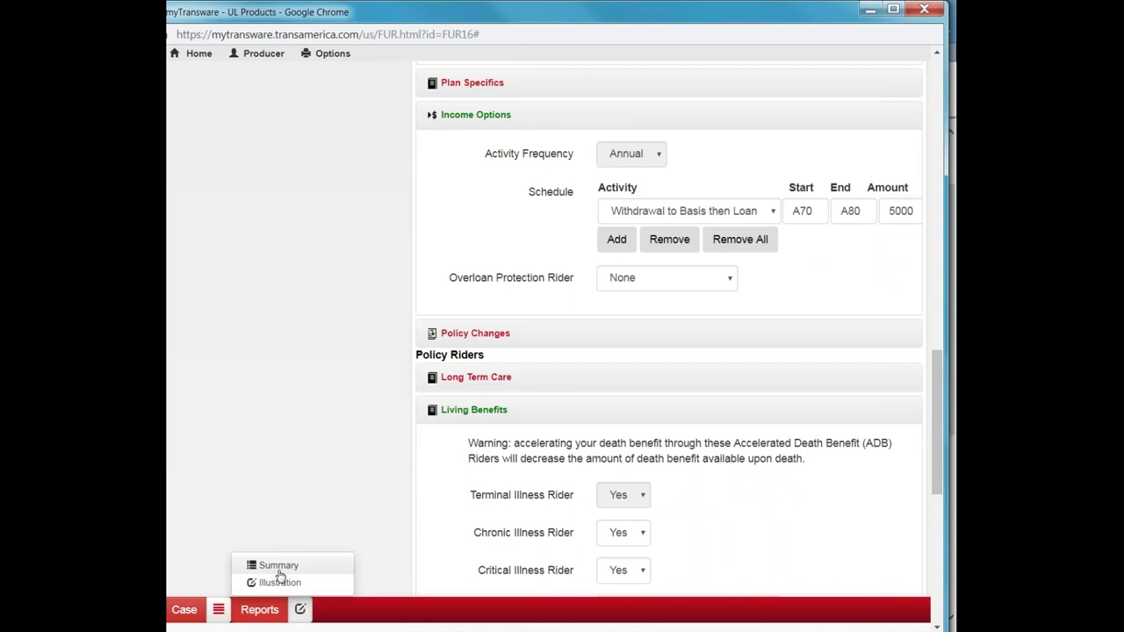
left_click(279, 567)
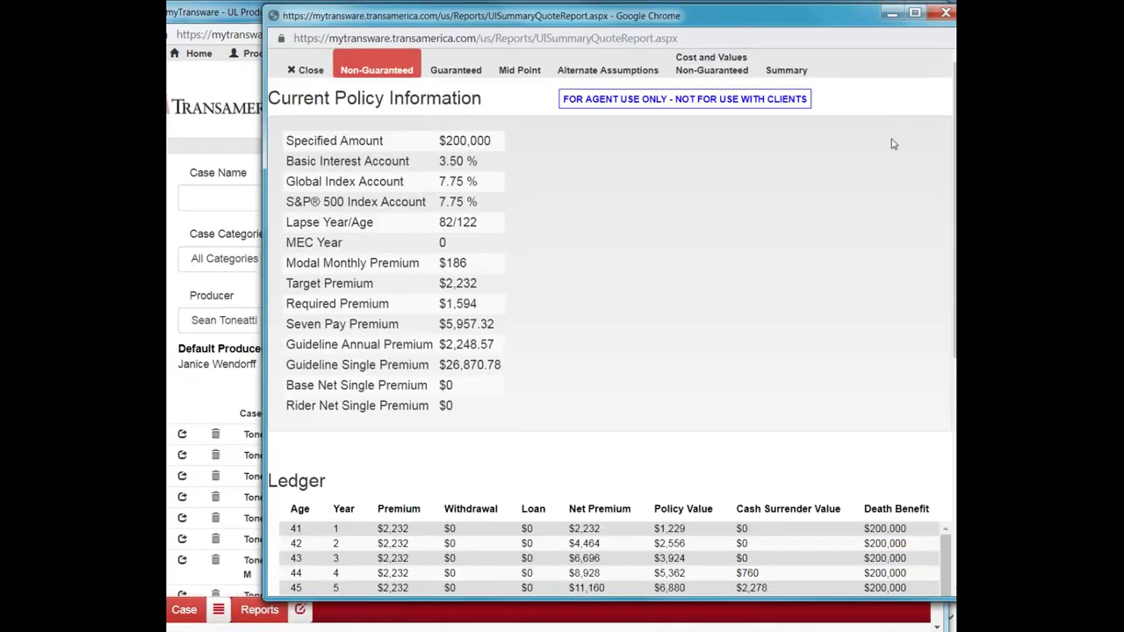
left_click(913, 13)
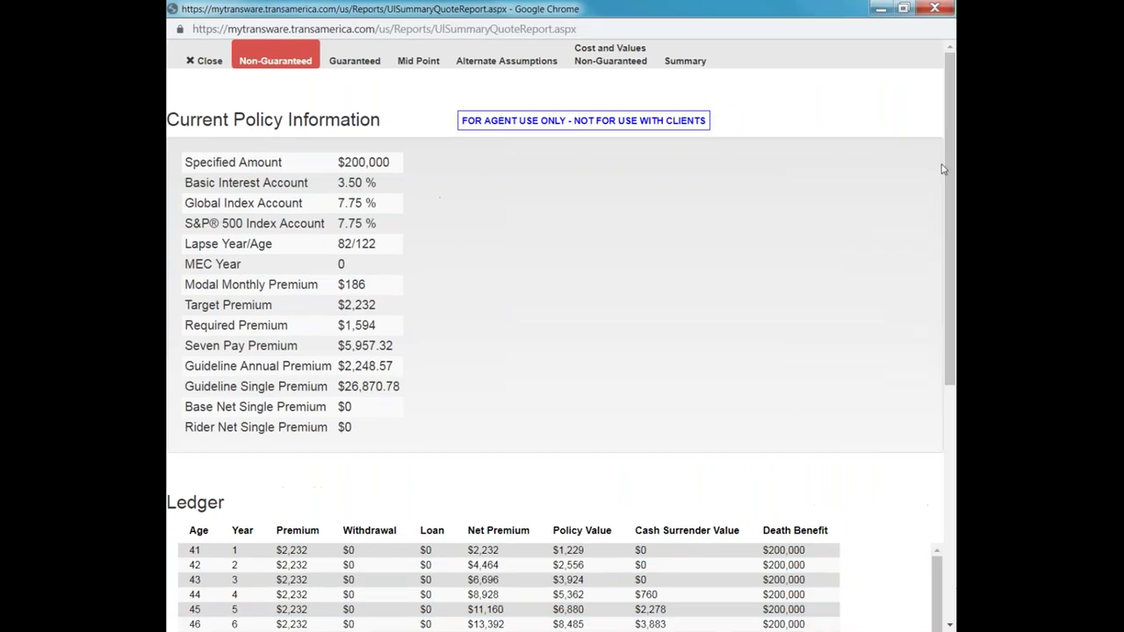
left_click_drag(946, 172, 953, 454)
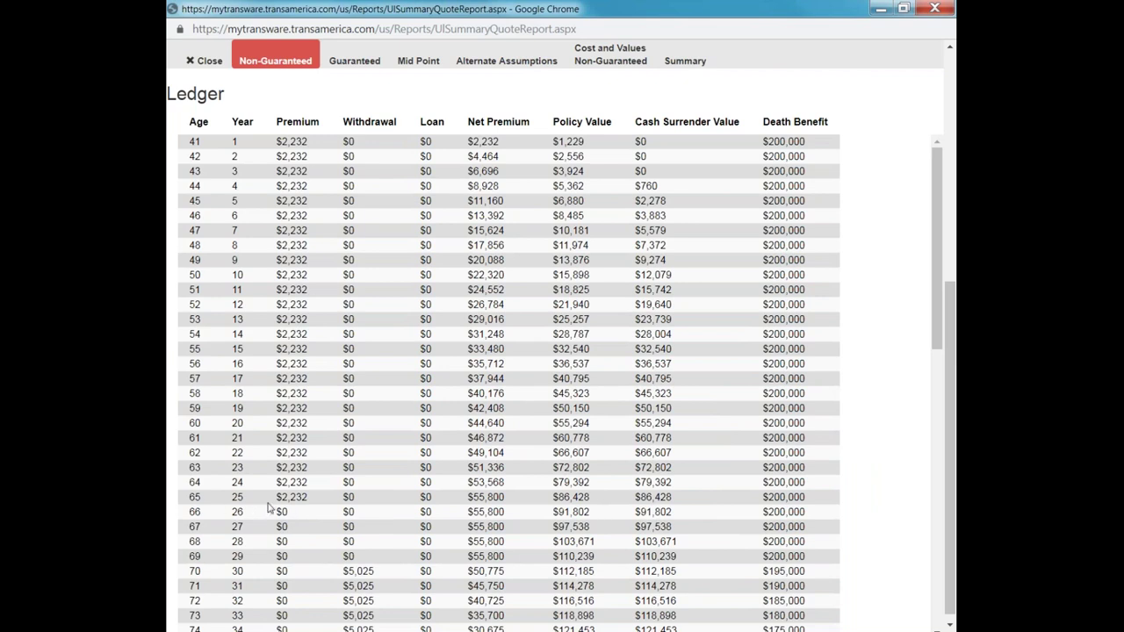
left_click_drag(937, 309, 947, 395)
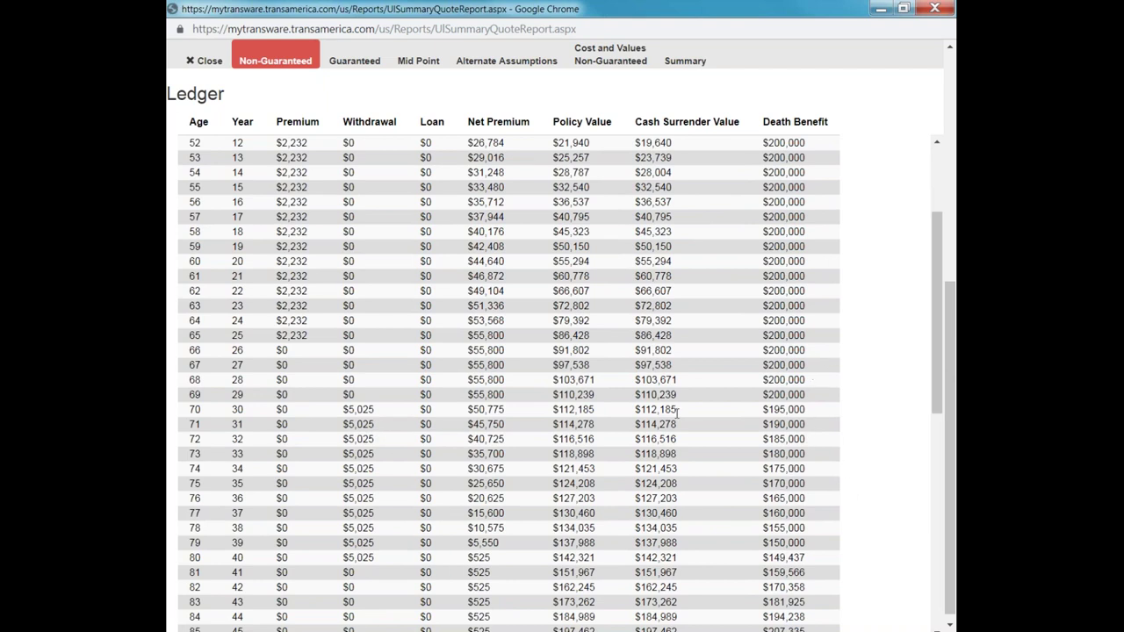
left_click_drag(944, 343, 944, 389)
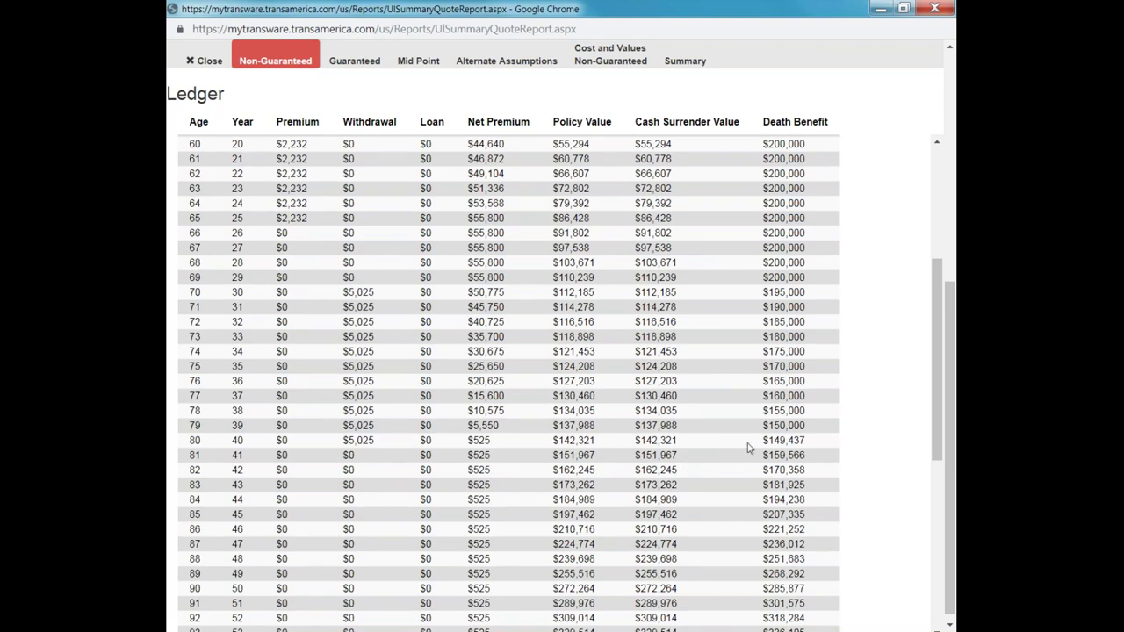
left_click_drag(938, 417, 943, 444)
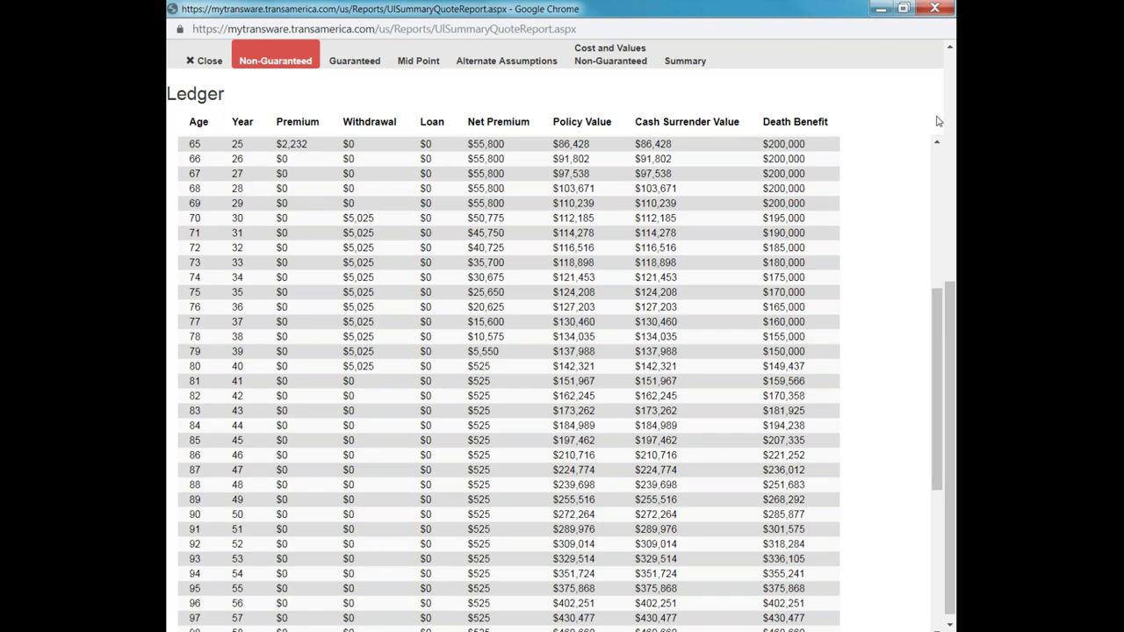
left_click(937, 9)
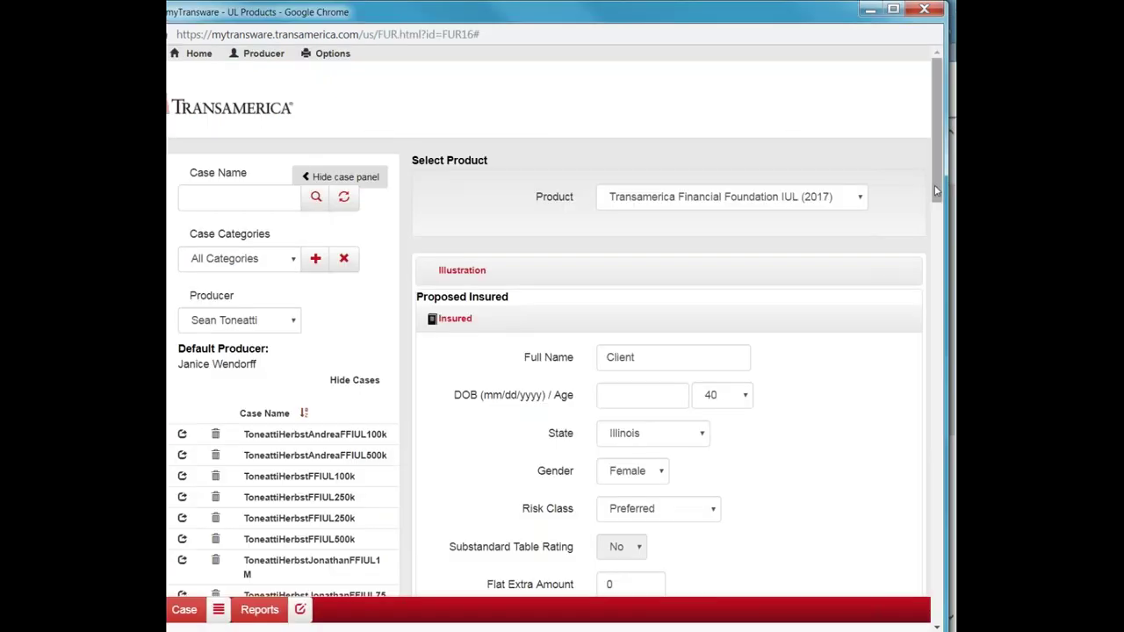
Set the proposed insured's age to 5 and the risk class to Juvenile.
left_click(745, 401)
left_click_drag(748, 175, 751, 112)
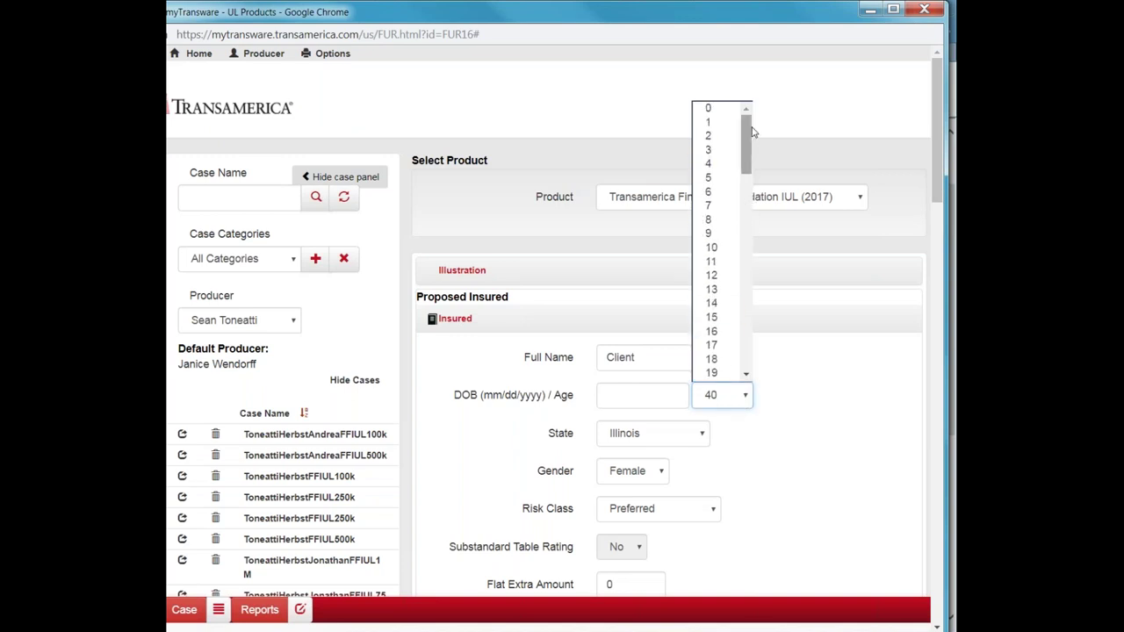
left_click(722, 181)
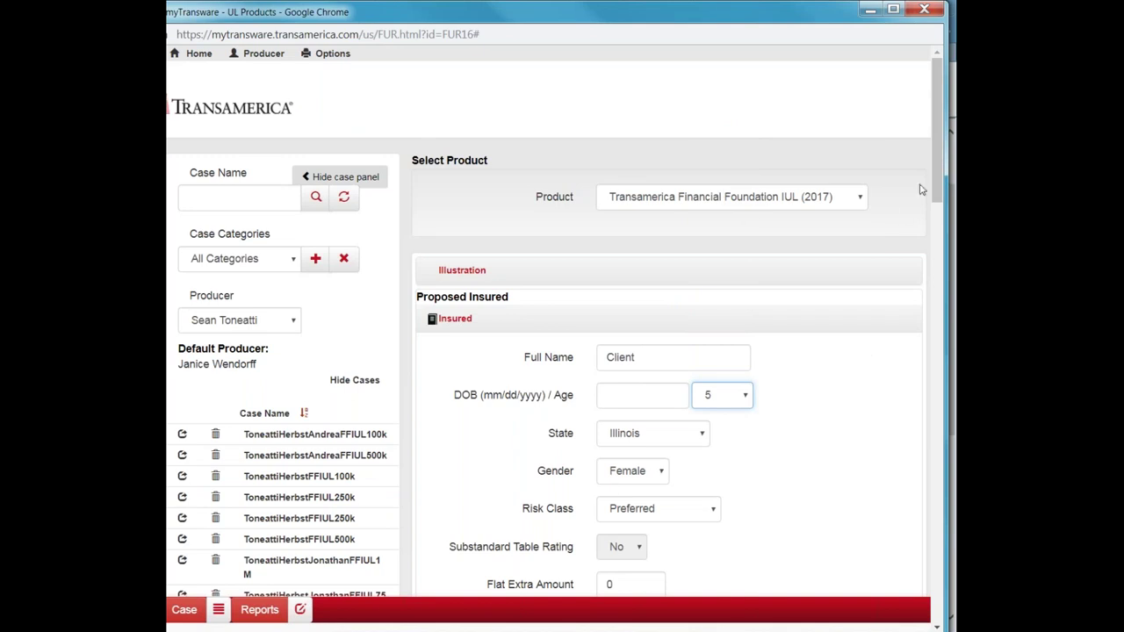
scroll(782, 347, "down", 2)
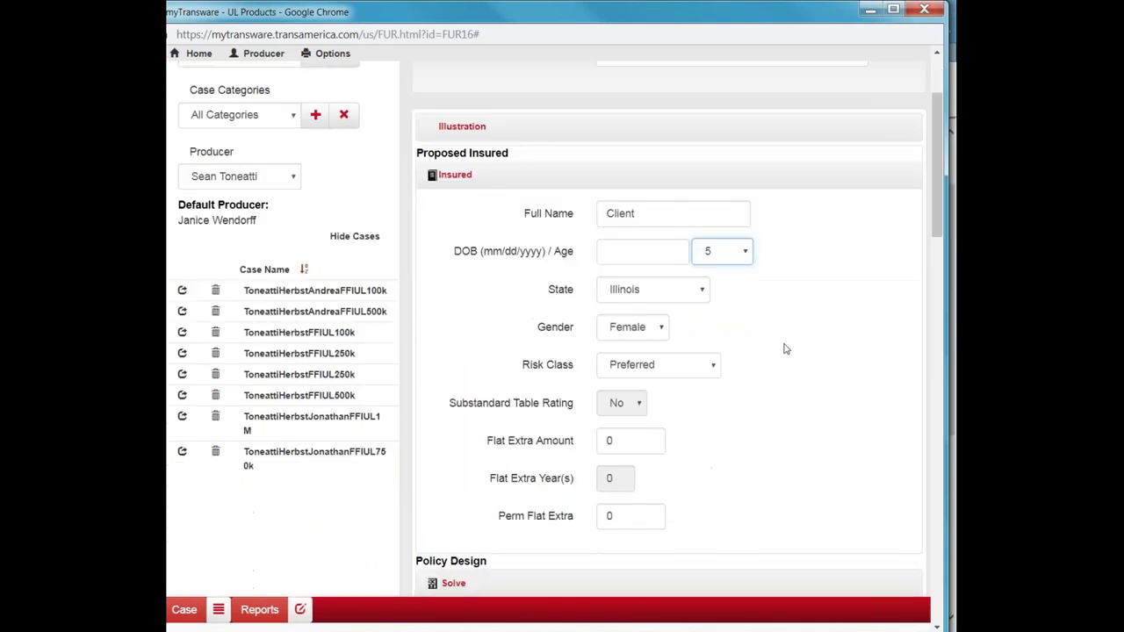
left_click(714, 372)
left_click(632, 383)
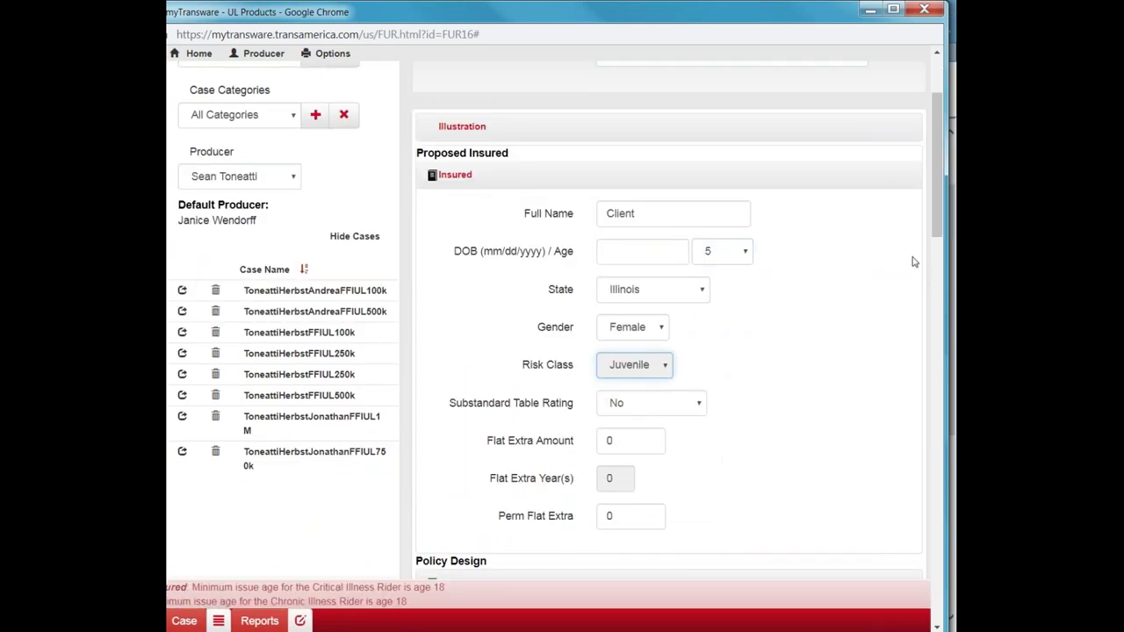
Set the policy's face amount to 100000.
left_click_drag(937, 220, 939, 279)
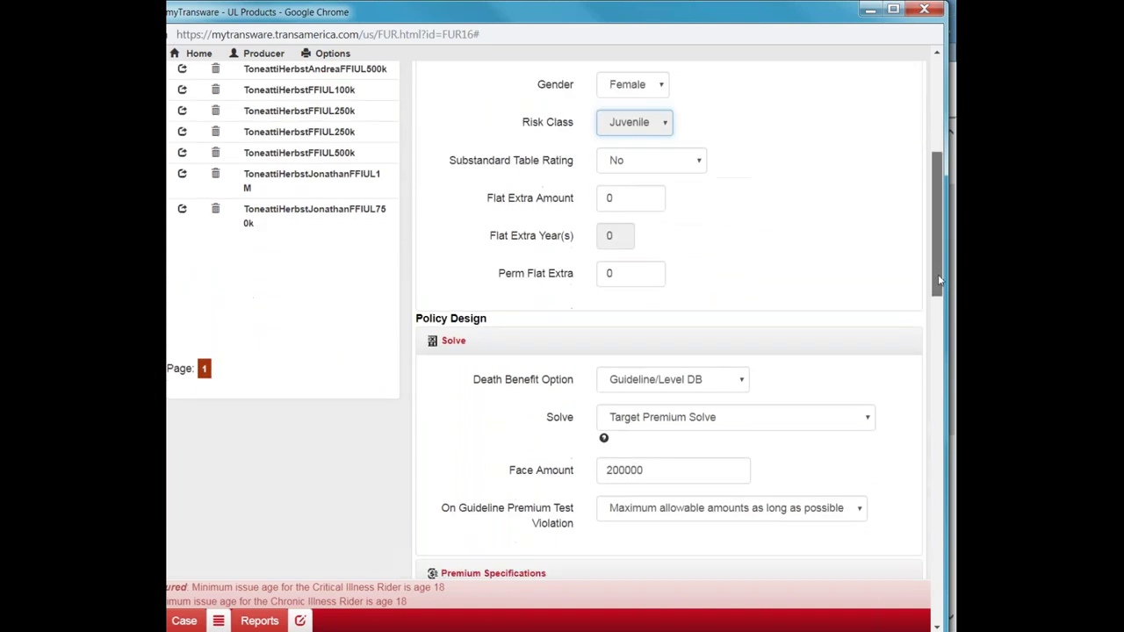
left_click(611, 472)
key("BackSpace")
type("1")
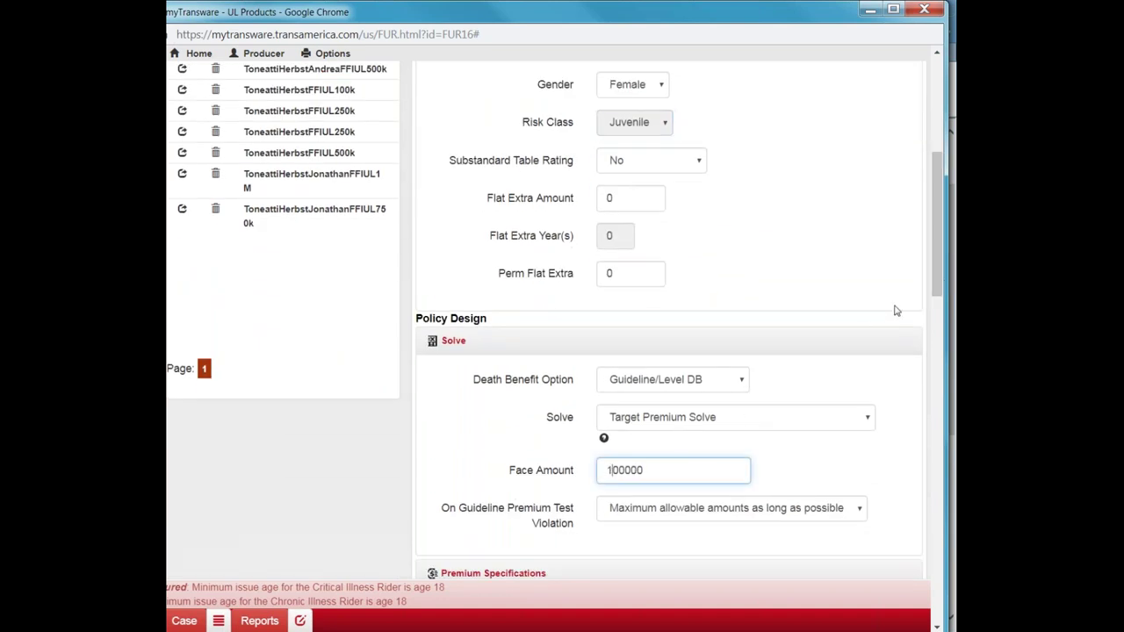
Set both the Chronic Illness Rider and the Critical Illness Rider to No in the living benefits.
left_click_drag(936, 268, 936, 331)
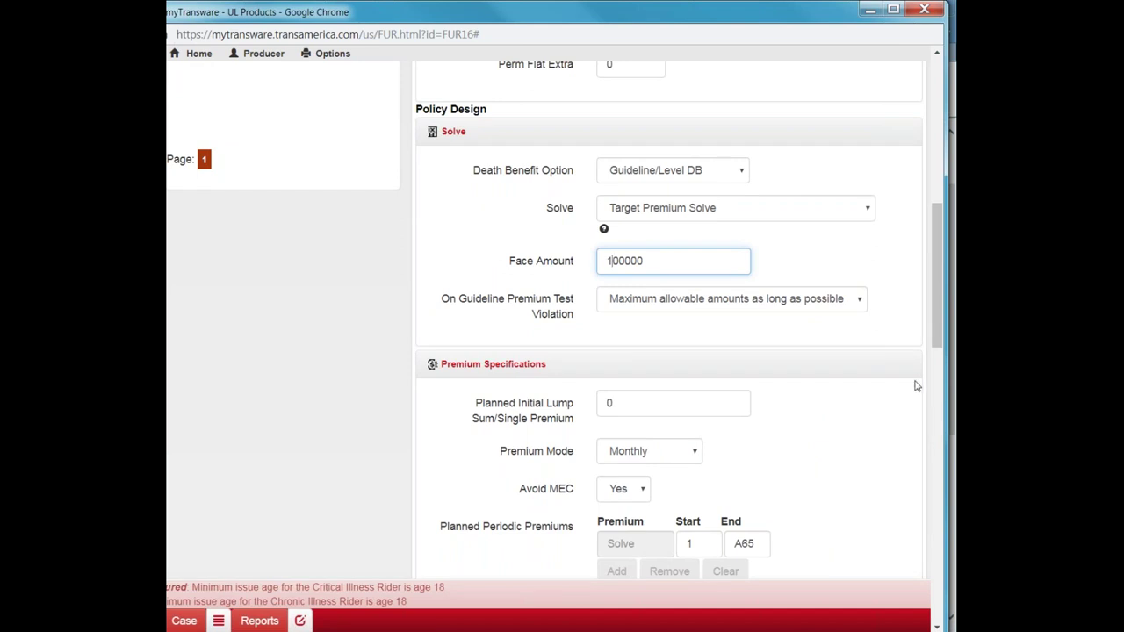
left_click_drag(940, 329, 952, 482)
left_click(646, 527)
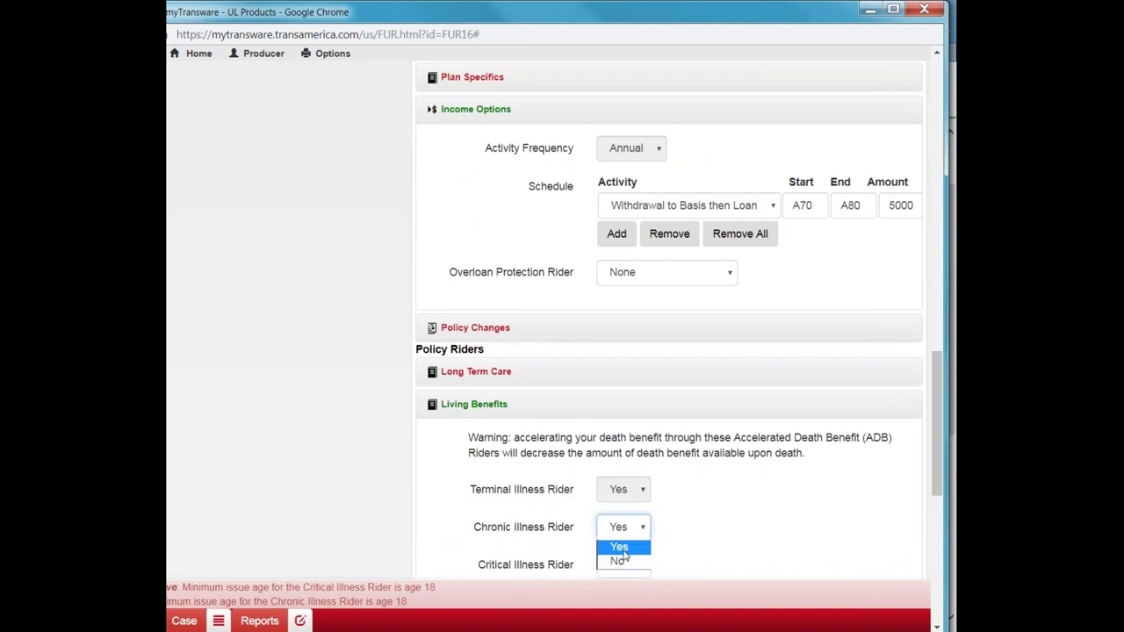
left_click(625, 562)
left_click(644, 567)
left_click(628, 601)
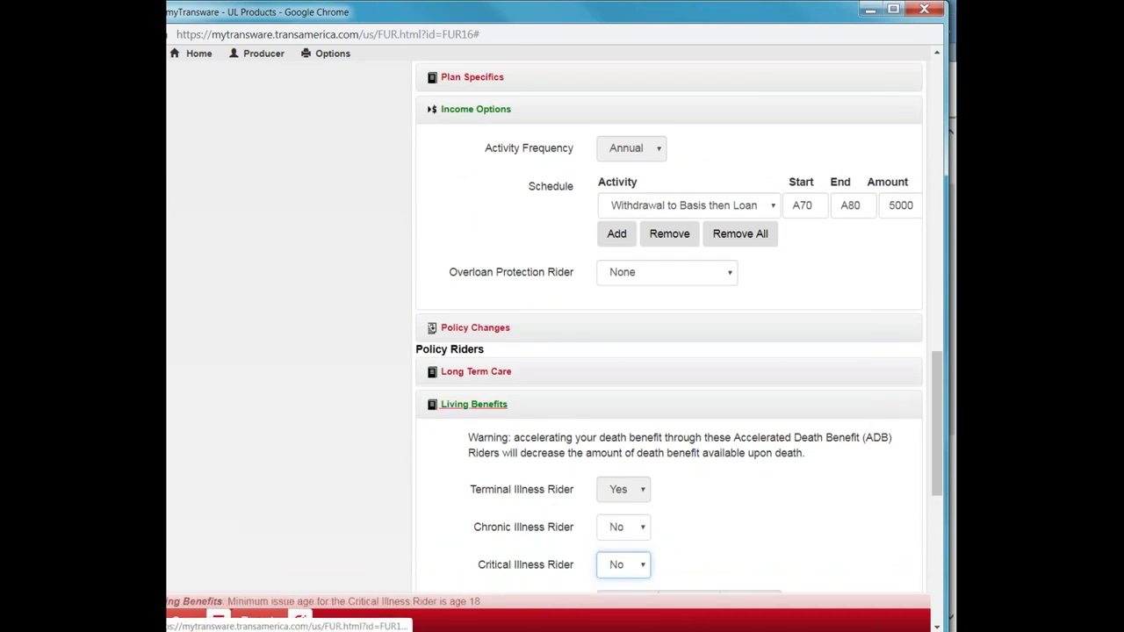
Review the juvenile case's living benefit riders, insured details, solve settings and premium specifications.
scroll(940, 441, "down", 2)
left_click_drag(940, 442, 942, 432)
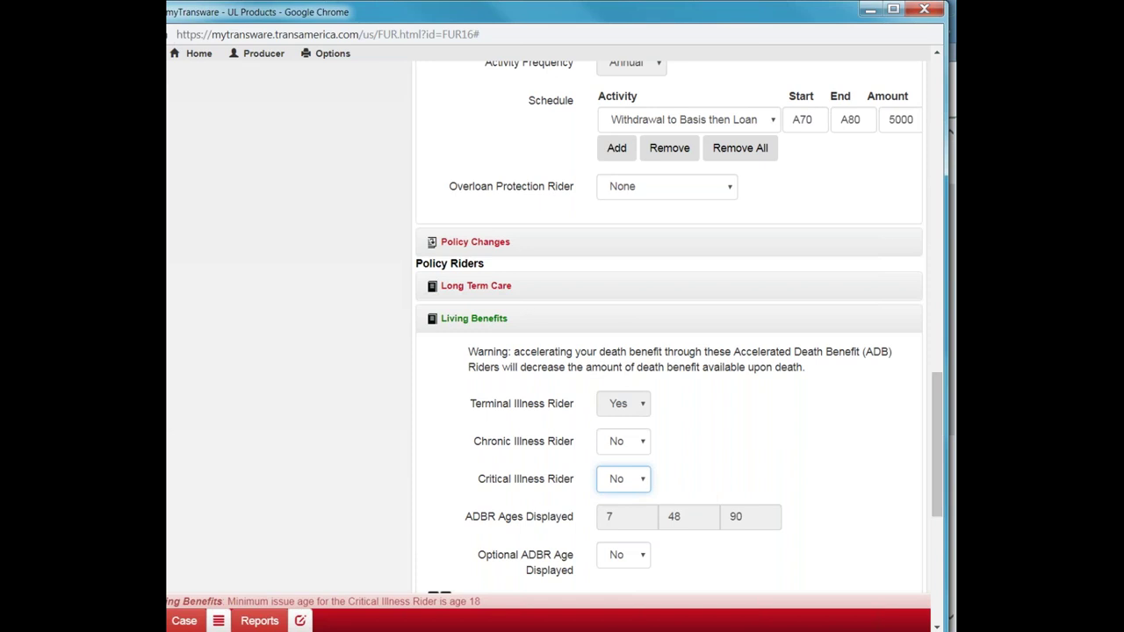
left_click_drag(938, 487, 944, 538)
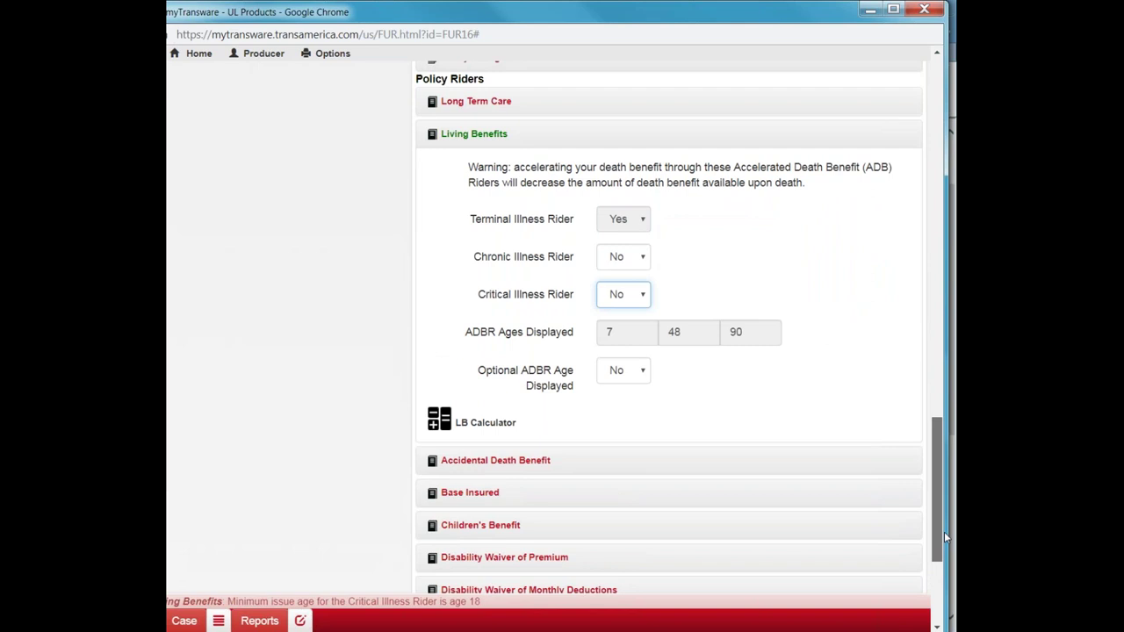
left_click_drag(945, 531, 944, 295)
scroll(555, 327, "up", 1)
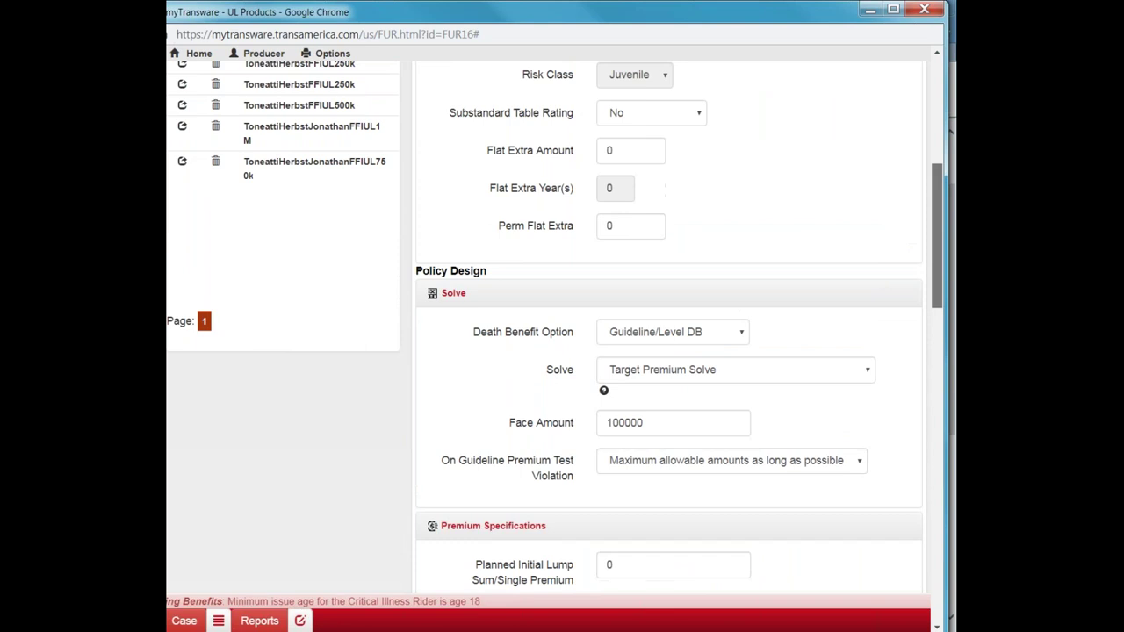
scroll(555, 327, "up", 2)
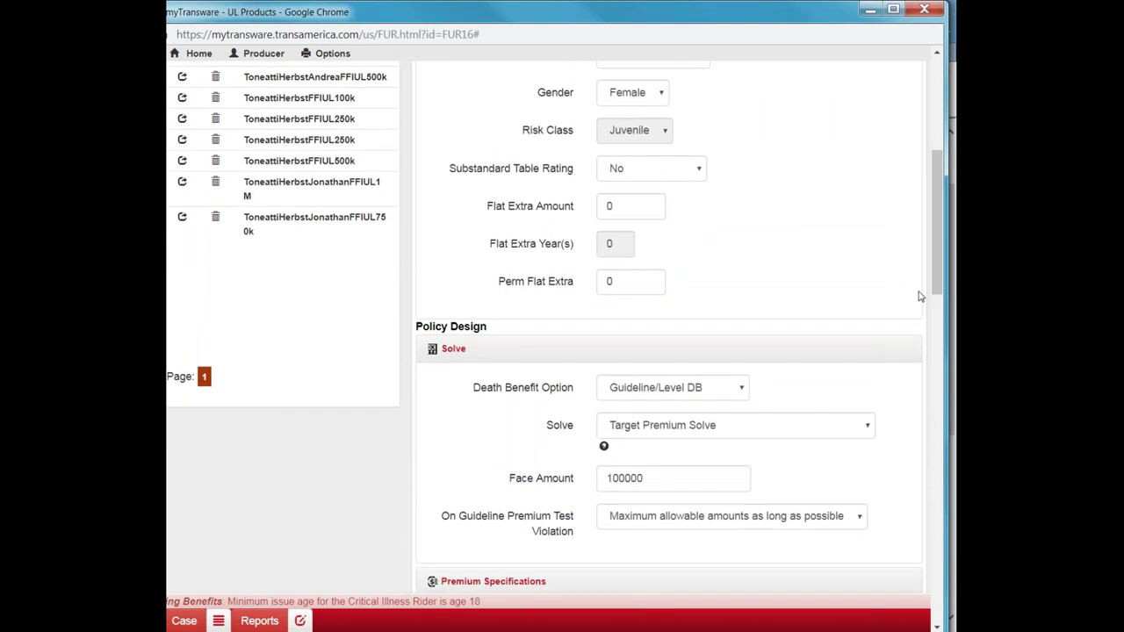
scroll(940, 253, "up", 3)
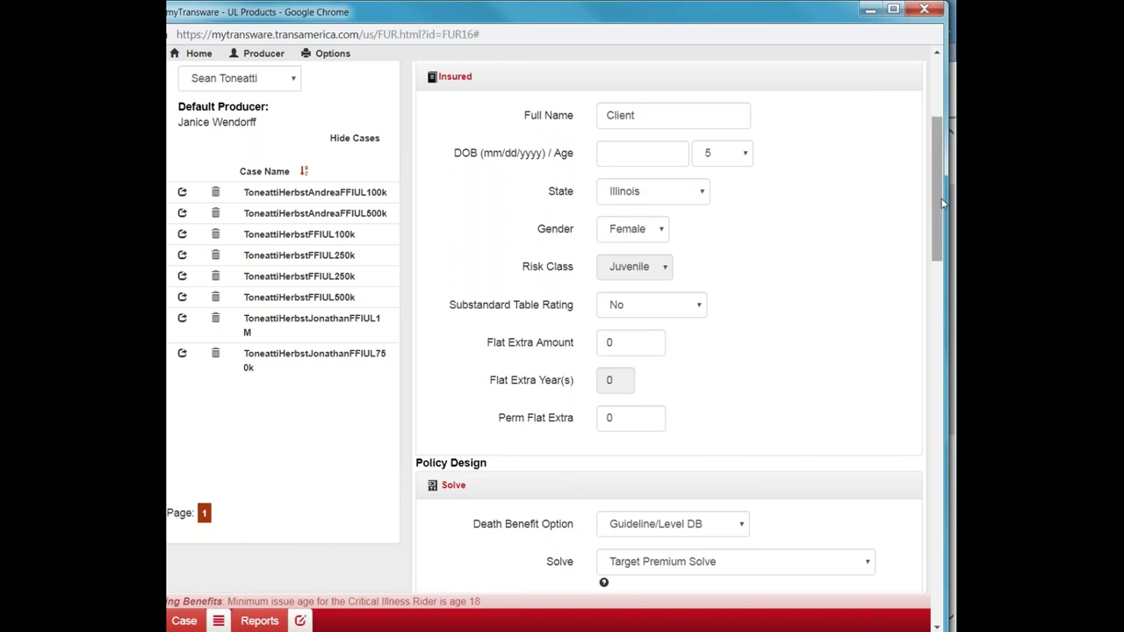
scroll(943, 211, "down", 1)
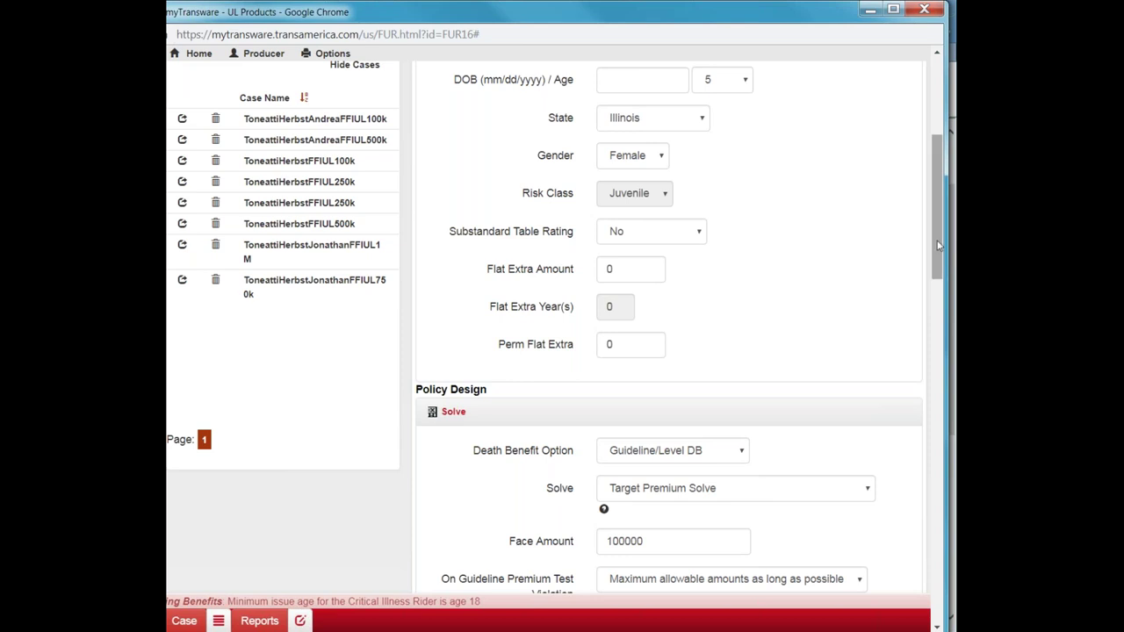
scroll(943, 290, "down", 1)
scroll(943, 290, "down", 2)
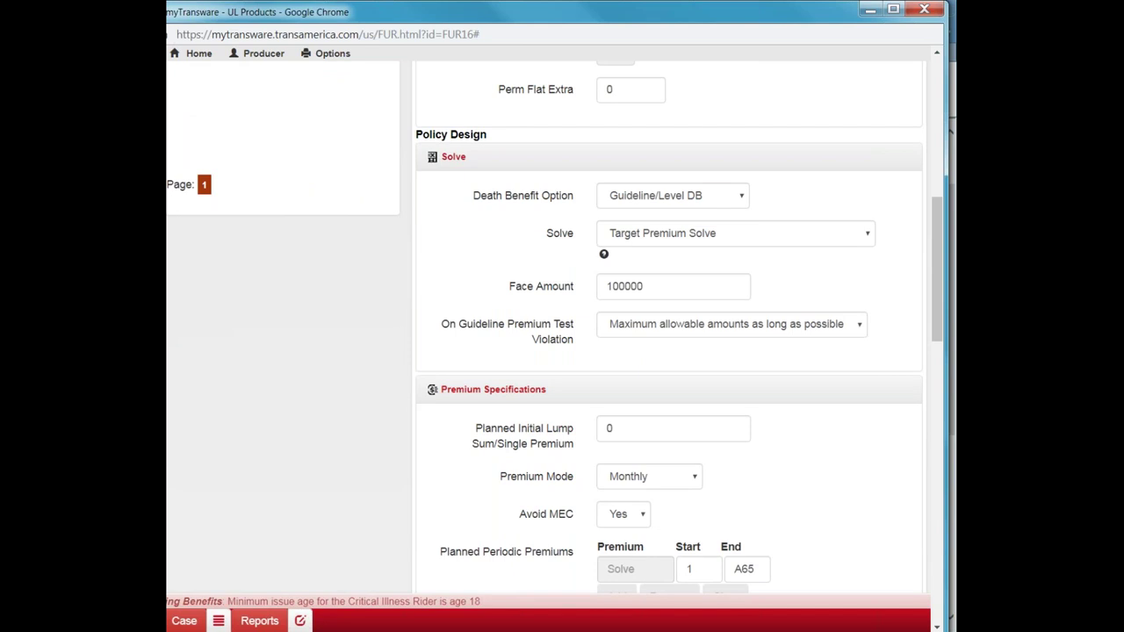
Run the summary report for the juvenile case, examine its policy information and ledger in a maximized window, and close the report.
left_click(298, 609)
left_click(277, 567)
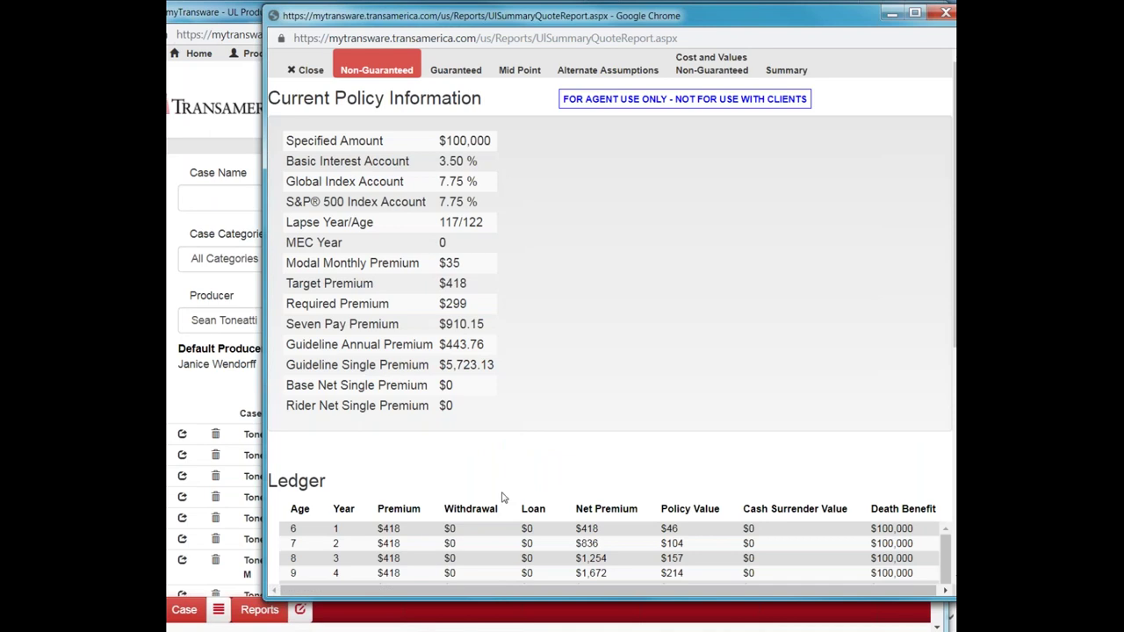
left_click(914, 12)
left_click_drag(953, 180, 949, 290)
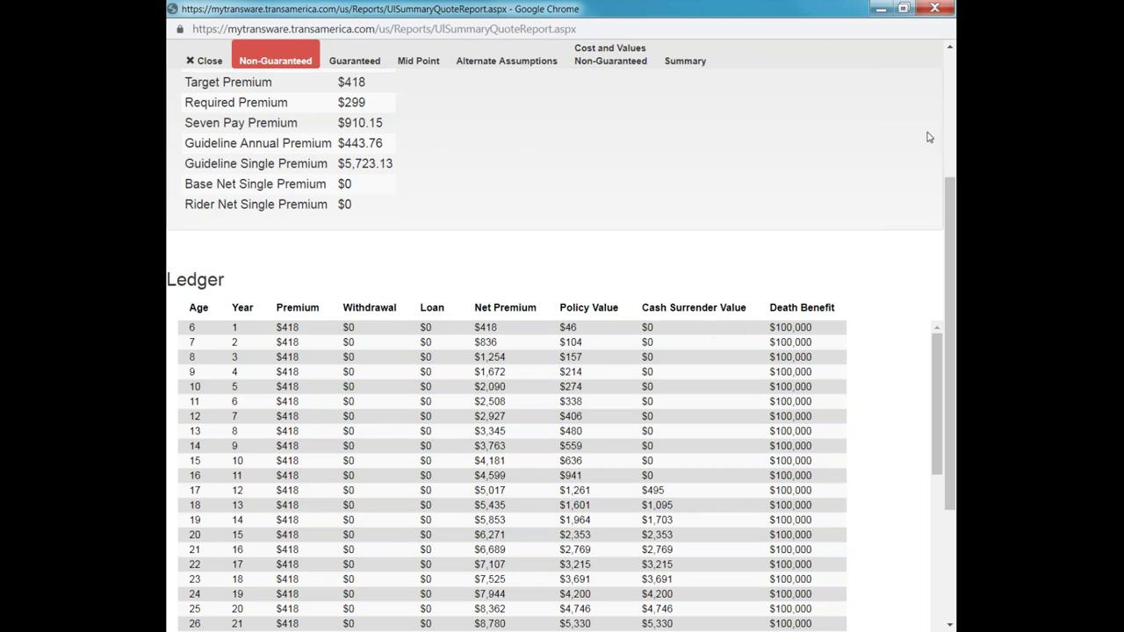
left_click(933, 9)
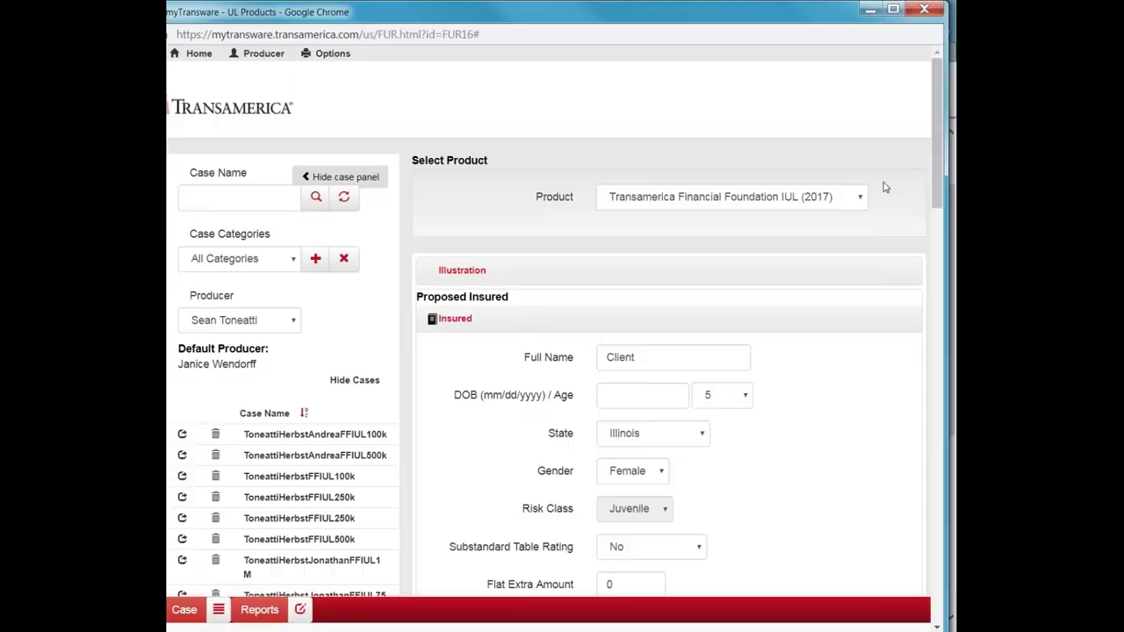
Set the proposed insured's age to 40 and the risk class to Preferred.
left_click(745, 395)
scroll(746, 376, "down", 12)
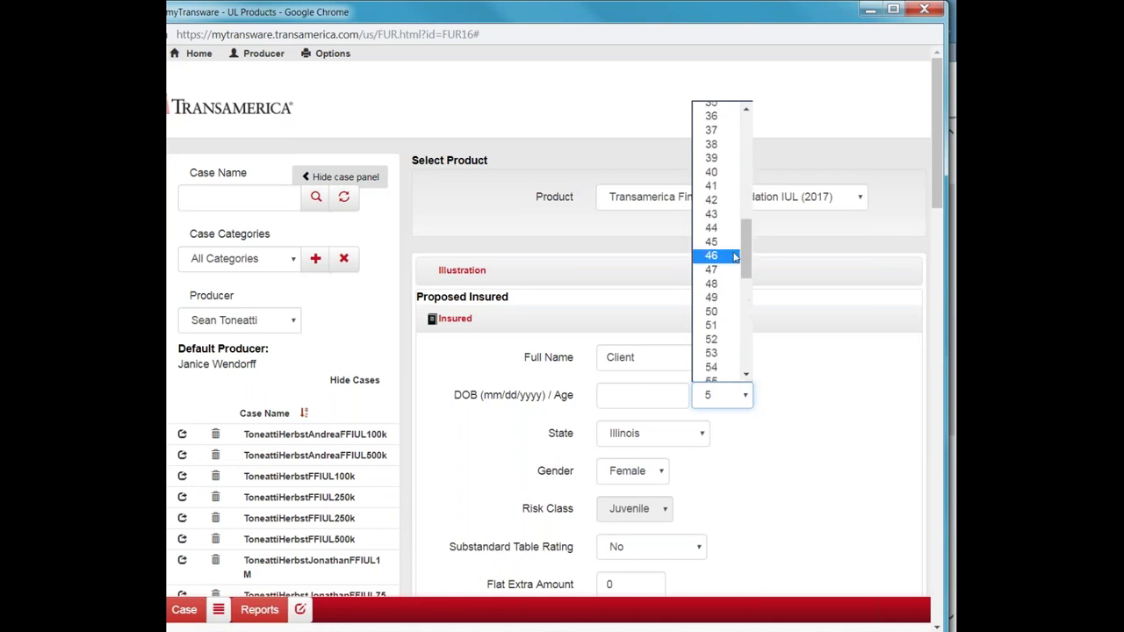
left_click(714, 173)
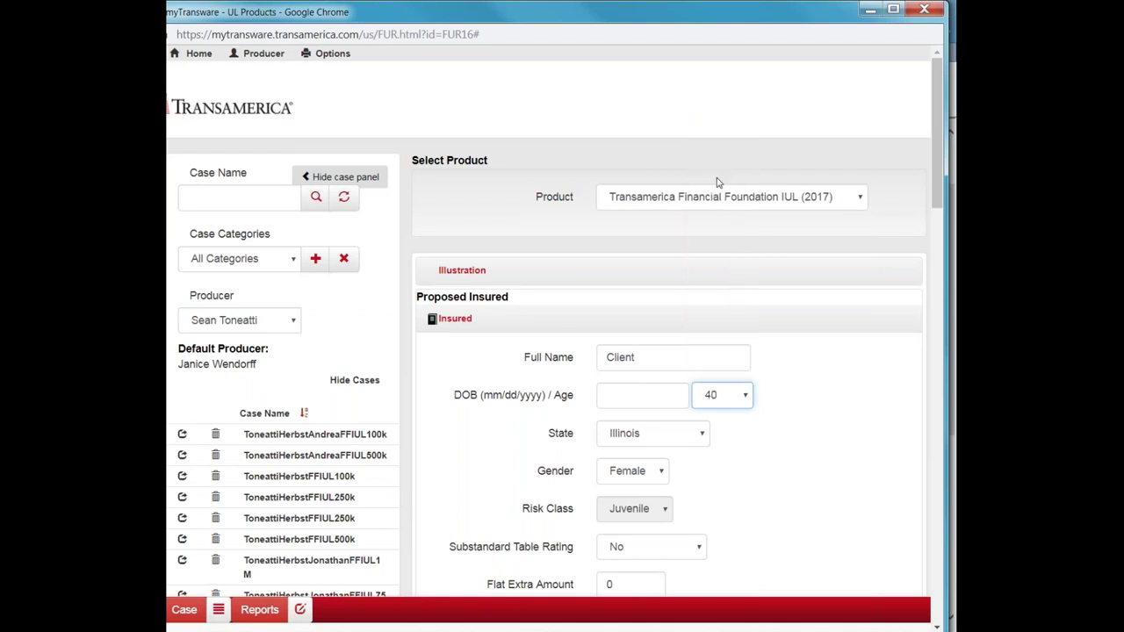
left_click(668, 509)
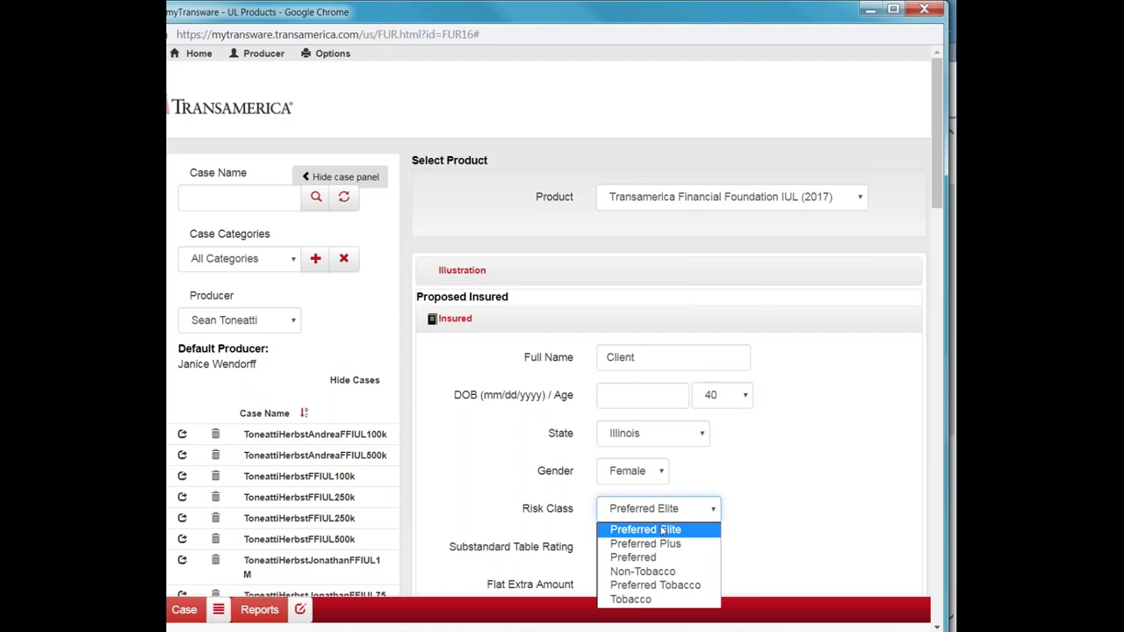
left_click(645, 557)
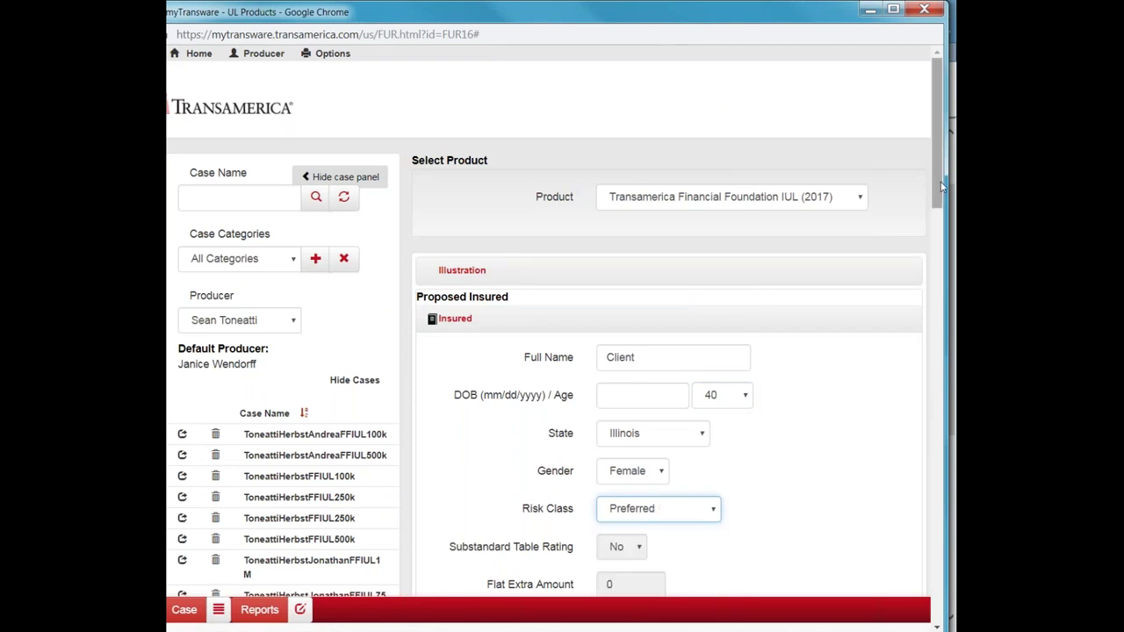
Set the face amount for the adult case to 200000.
left_click_drag(940, 185, 904, 315)
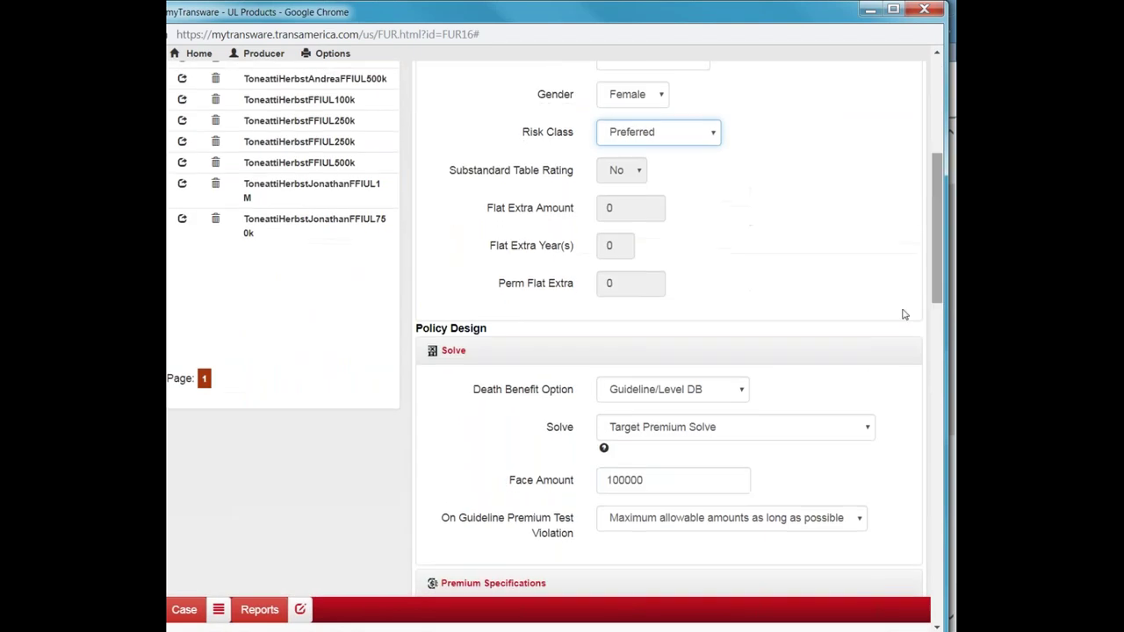
left_click(606, 479)
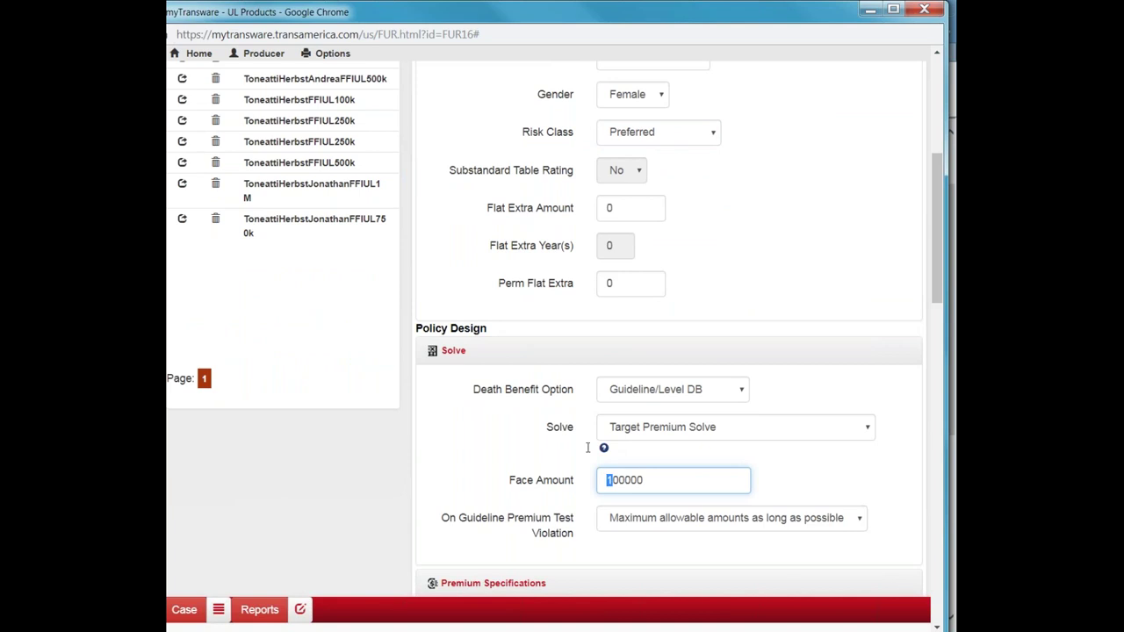
type("2")
Run the summary report for the adult case, examine its premiums and cash surrender values in the ledger, and close the report.
left_click(300, 609)
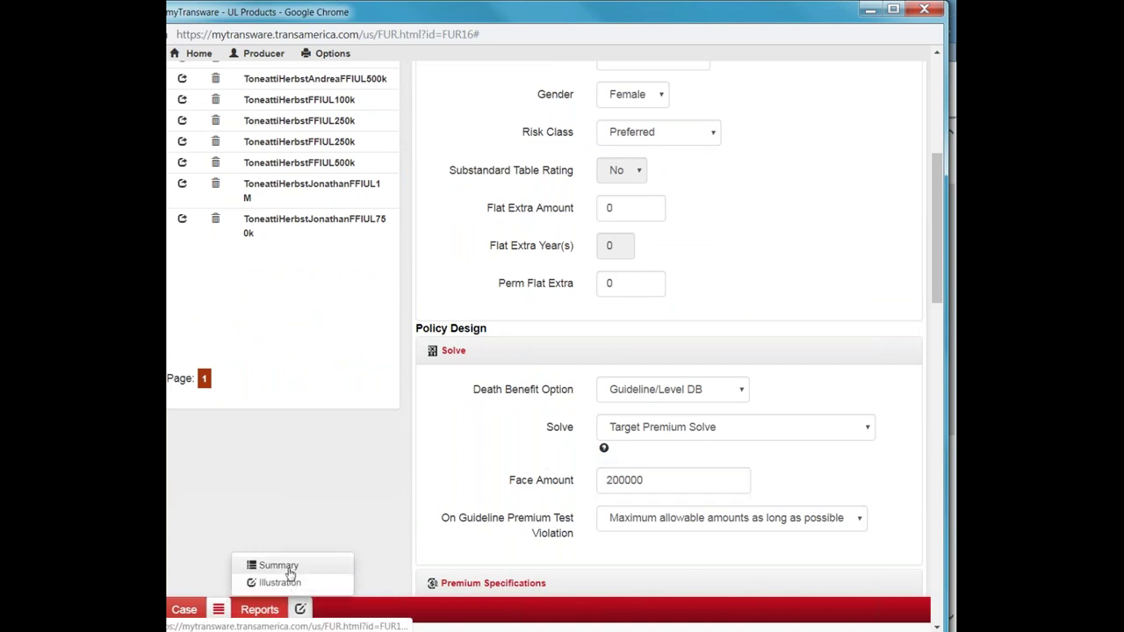
left_click(290, 572)
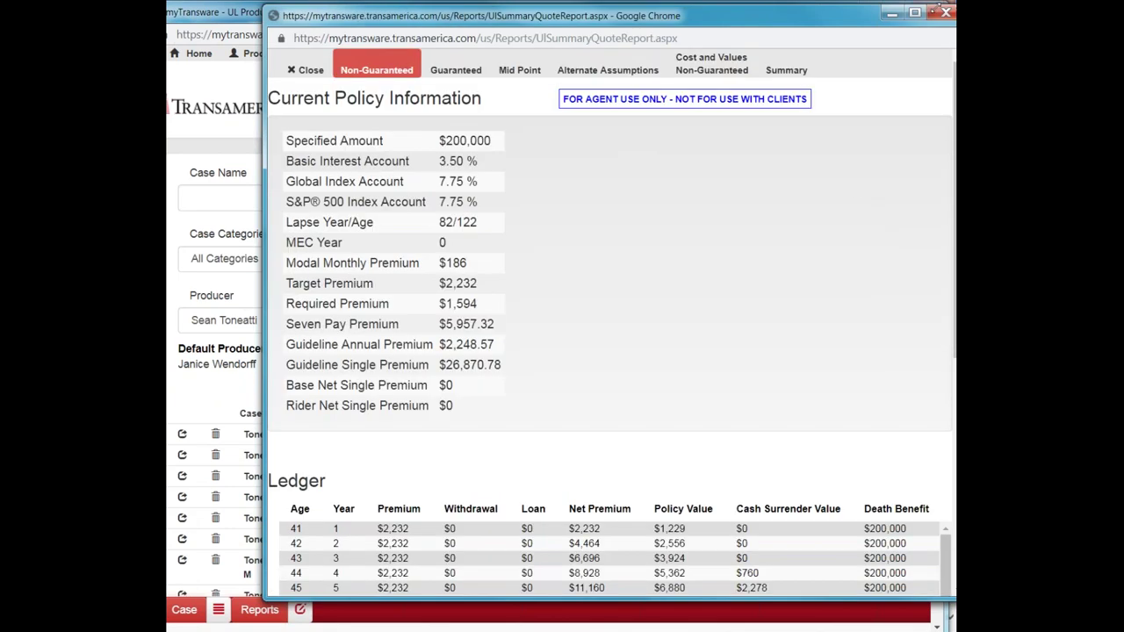
left_click(917, 13)
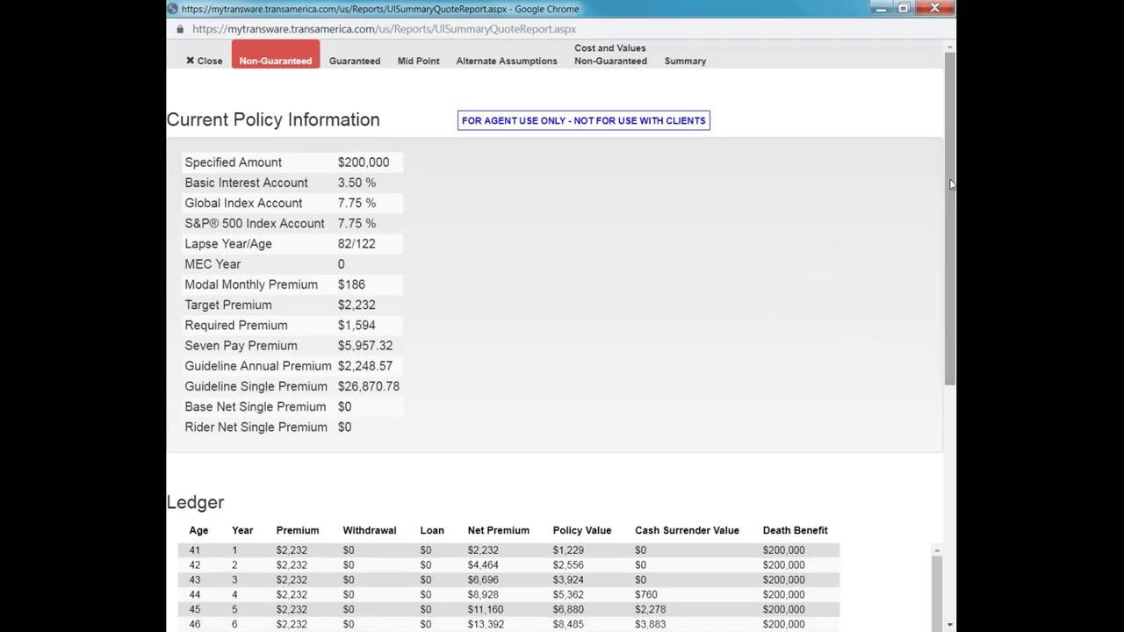
scroll(949, 191, "down", 3)
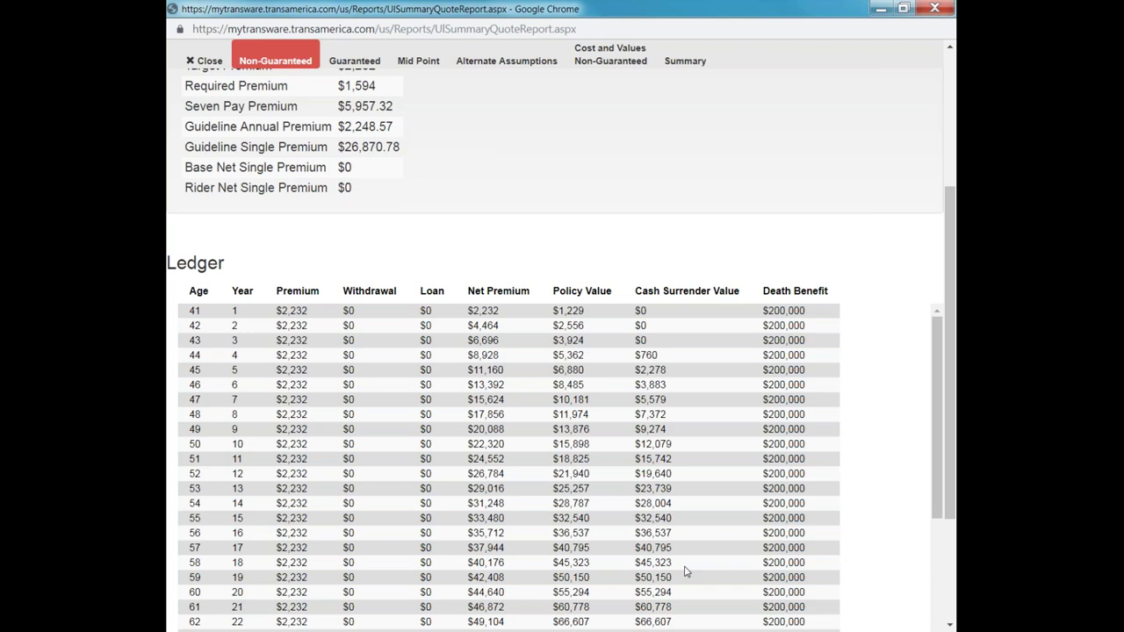
left_click(934, 9)
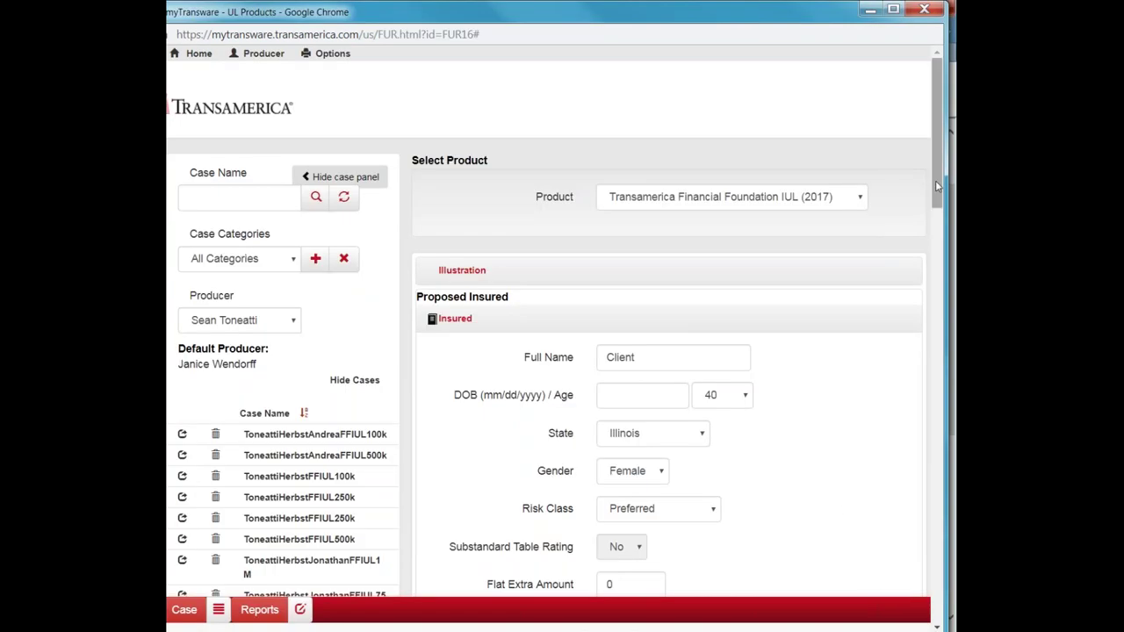
Set the proposed insured's age back to 5.
left_click_drag(936, 184, 933, 211)
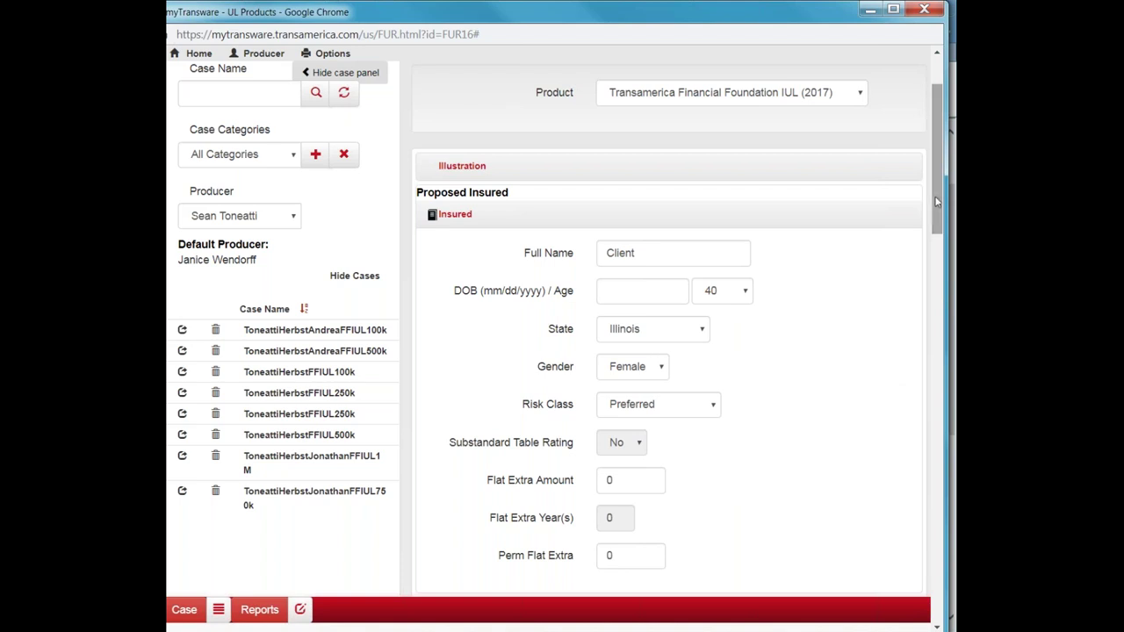
left_click_drag(937, 201, 943, 236)
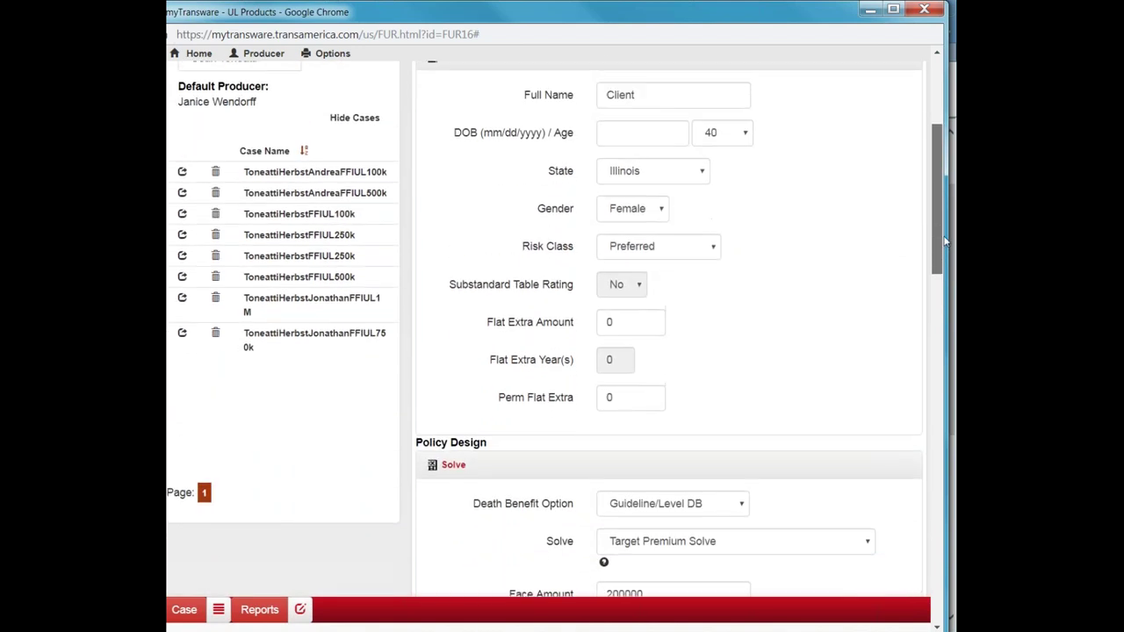
left_click(748, 133)
scroll(751, 185, "up", 5)
left_click(720, 176)
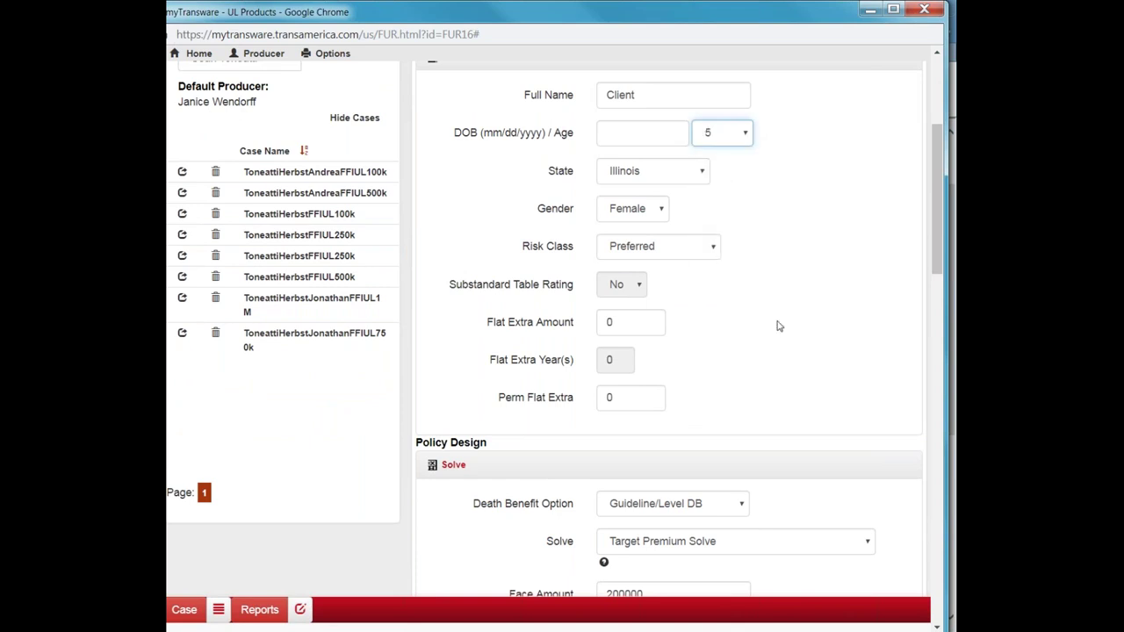
Switch the solve type to Face Solve and set the monthly planned periodic premium to 300.
left_click(814, 546)
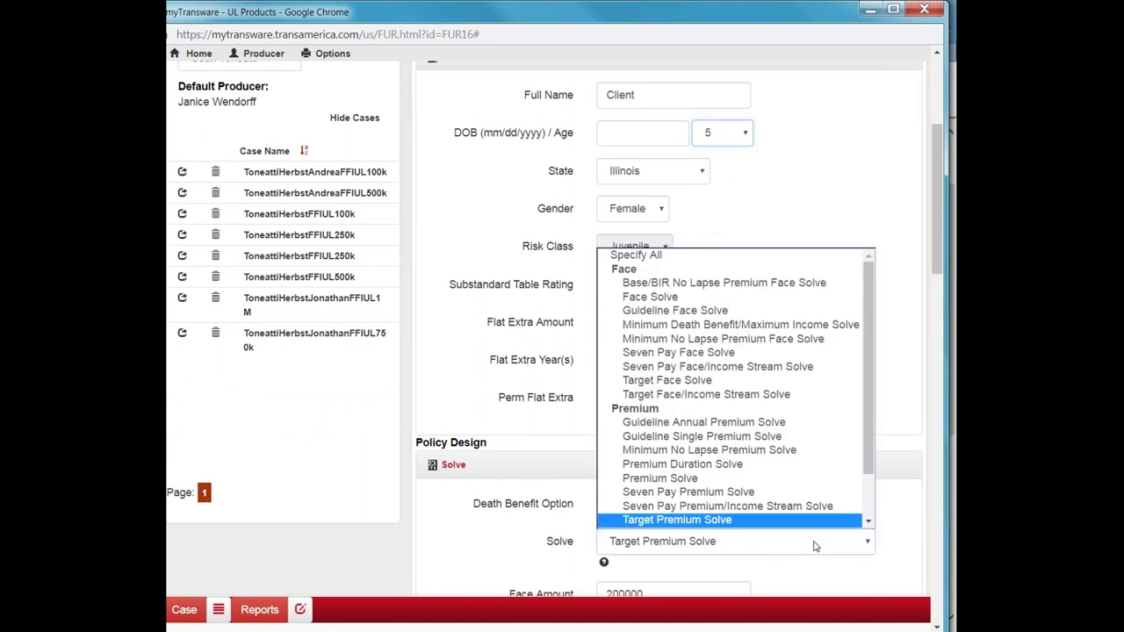
left_click(655, 299)
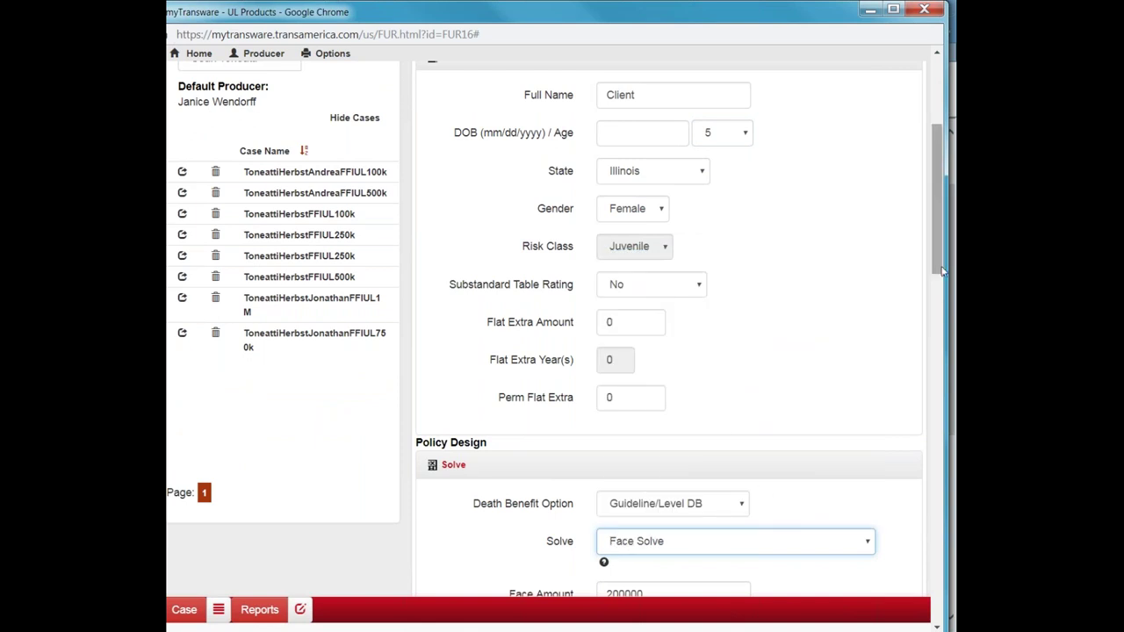
scroll(939, 271, "down", 3)
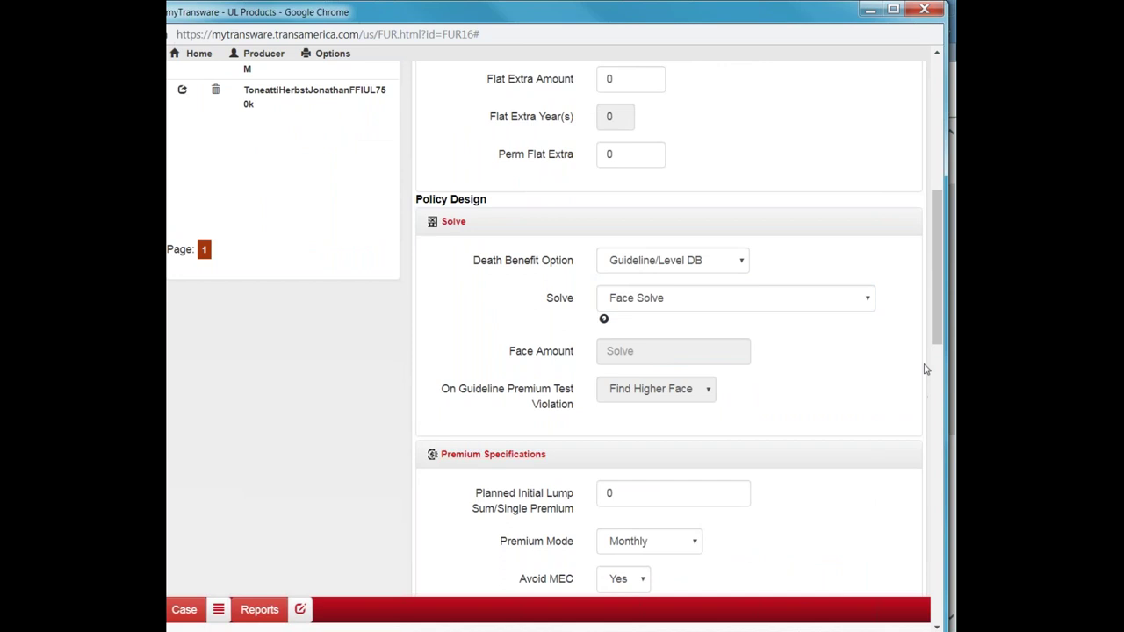
left_click_drag(934, 329, 936, 361)
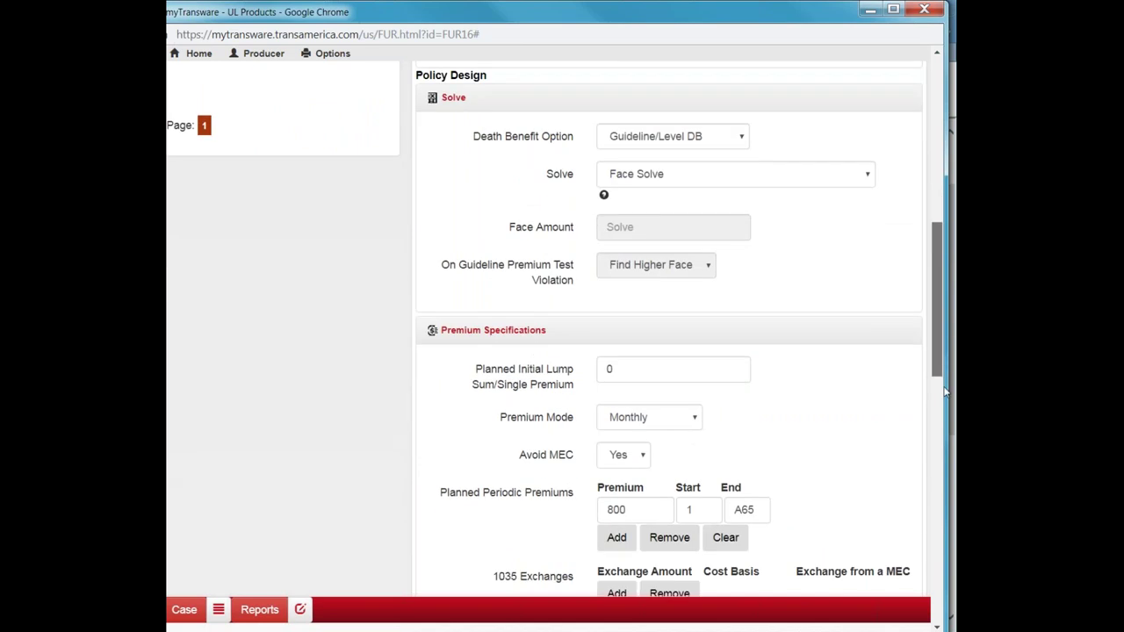
scroll(945, 392, "down", 2)
left_click(612, 395)
key("BackSpace")
type("3")
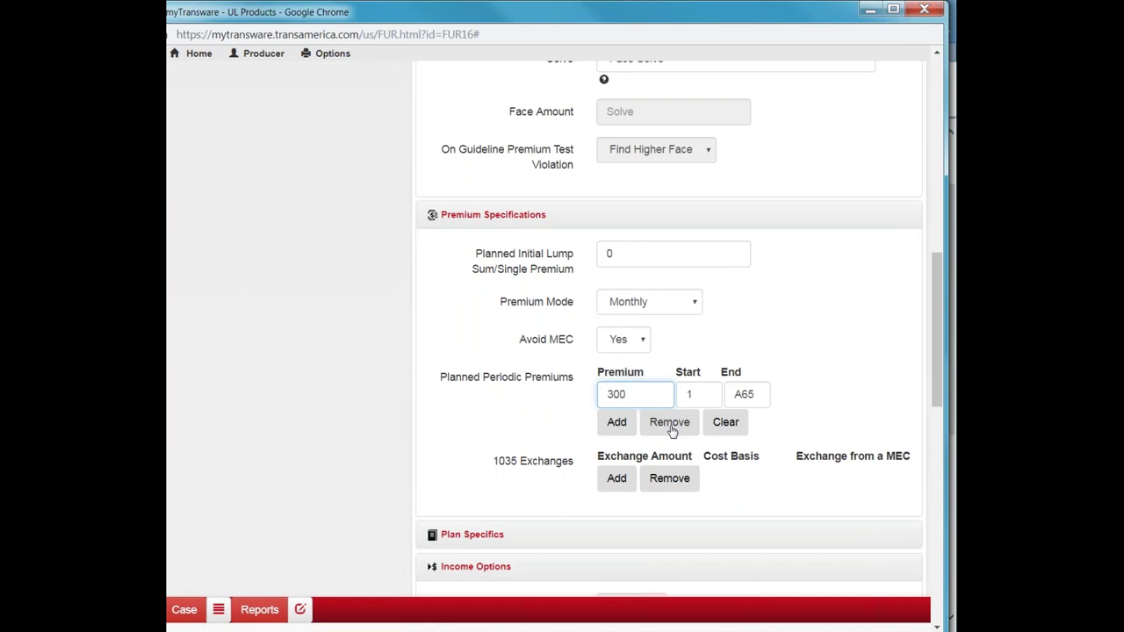
Run the summary report for the age 5 juvenile case under Face Solve, maximize the report to read it, and close it.
left_click(298, 611)
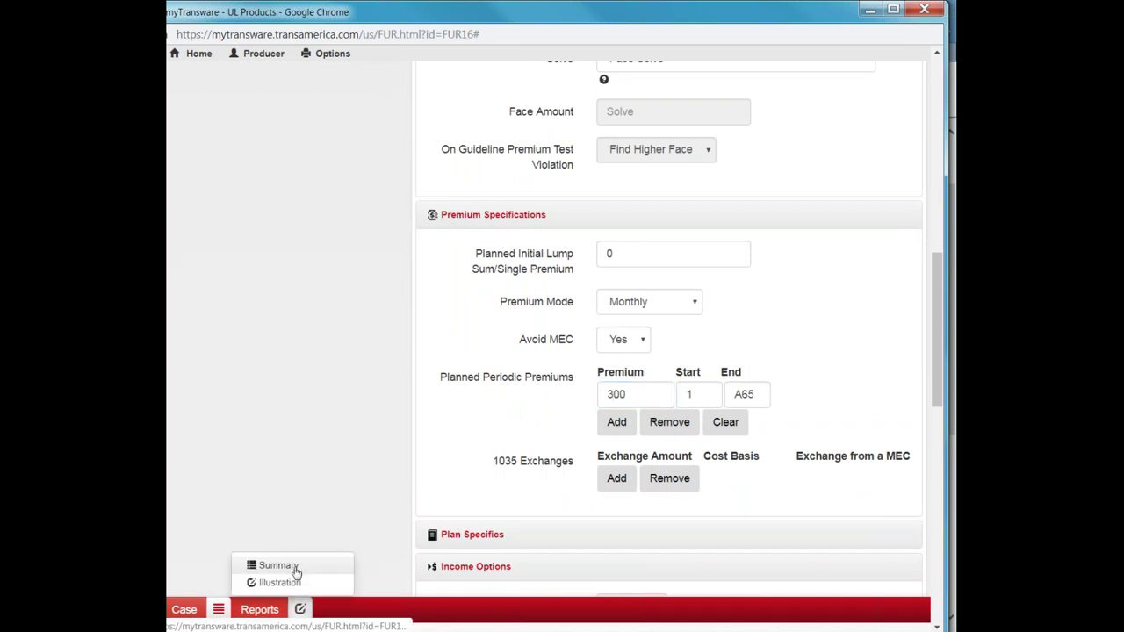
left_click(294, 568)
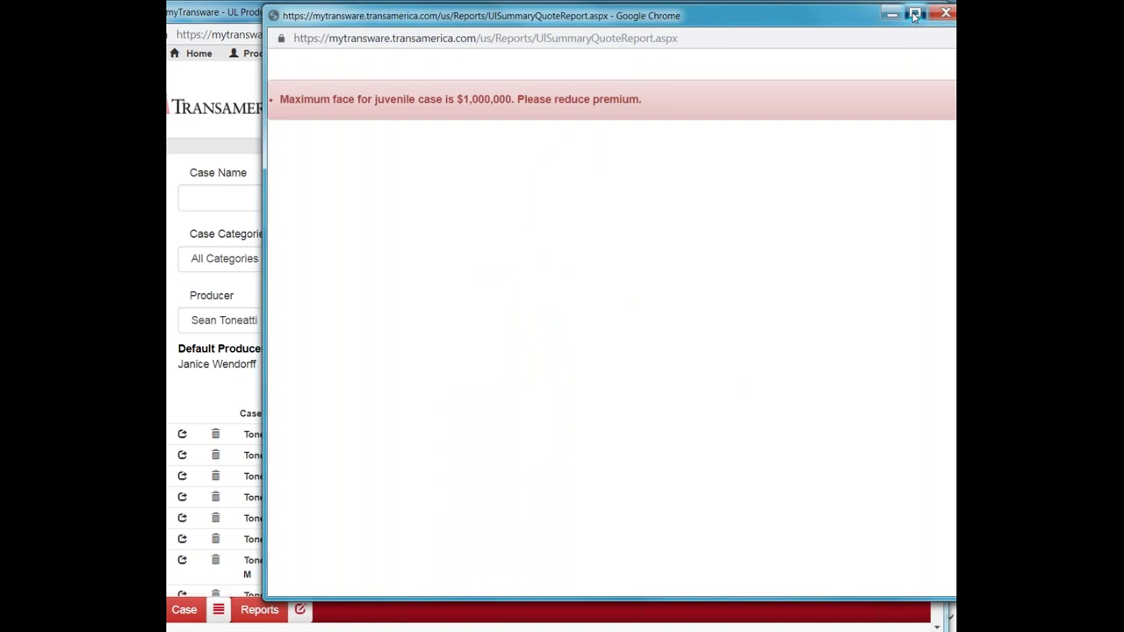
left_click(915, 15)
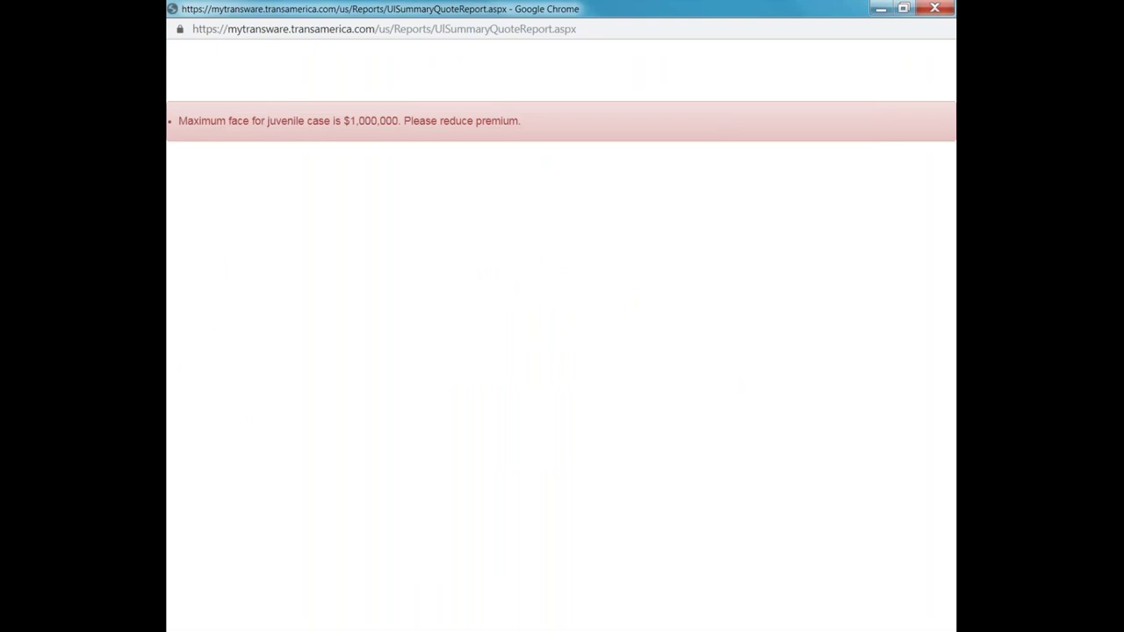
left_click(937, 9)
Change the solve type to Minimum Death Benefit/Maximum Income Solve and enter 300 as the monthly planned periodic premium.
scroll(937, 266, "down", 3)
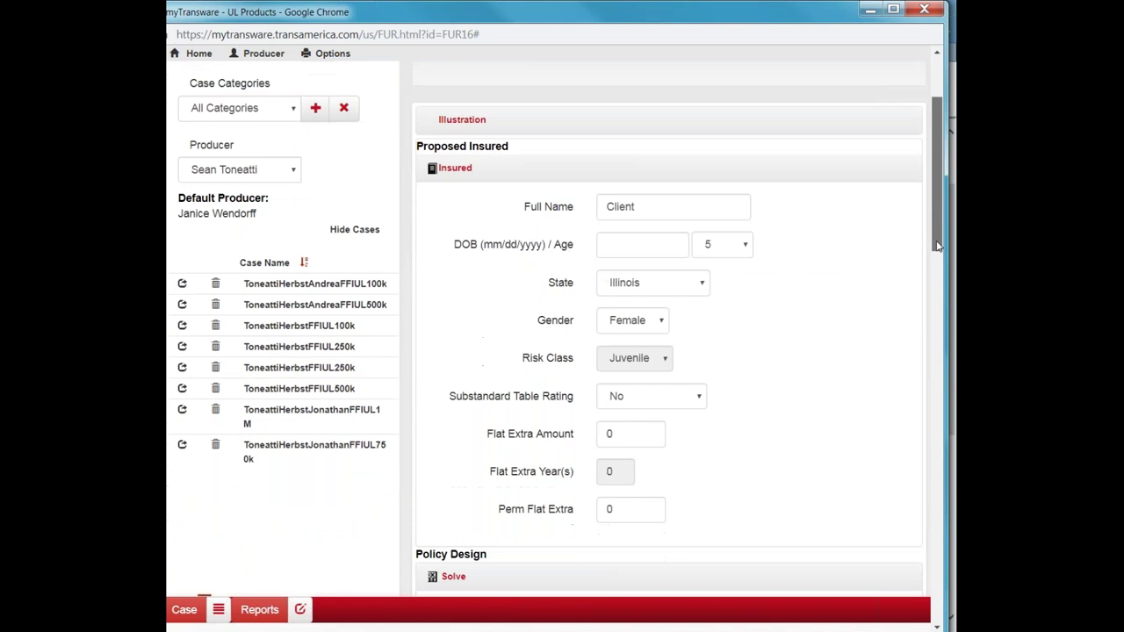
scroll(933, 272, "down", 5)
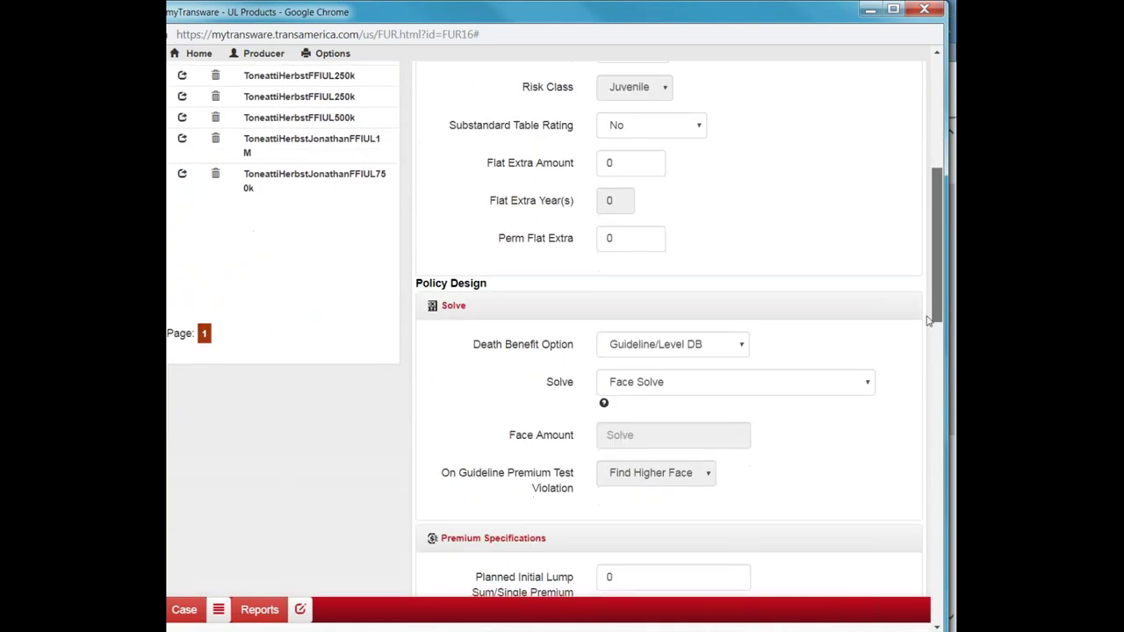
scroll(924, 348, "down", 1)
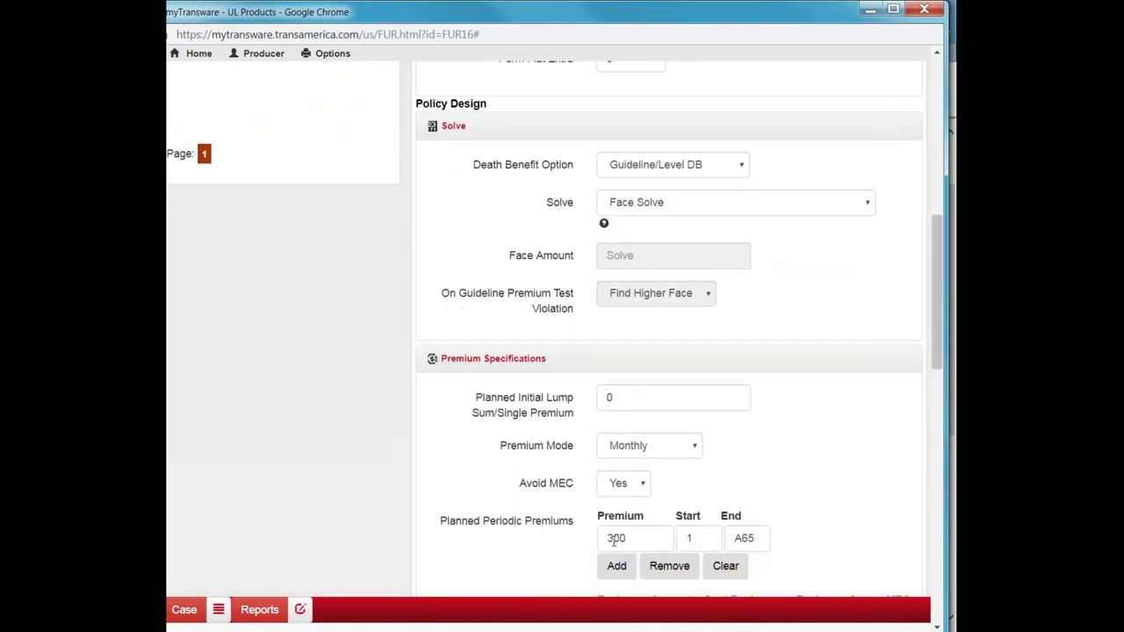
left_click(618, 537)
key("BackSpace")
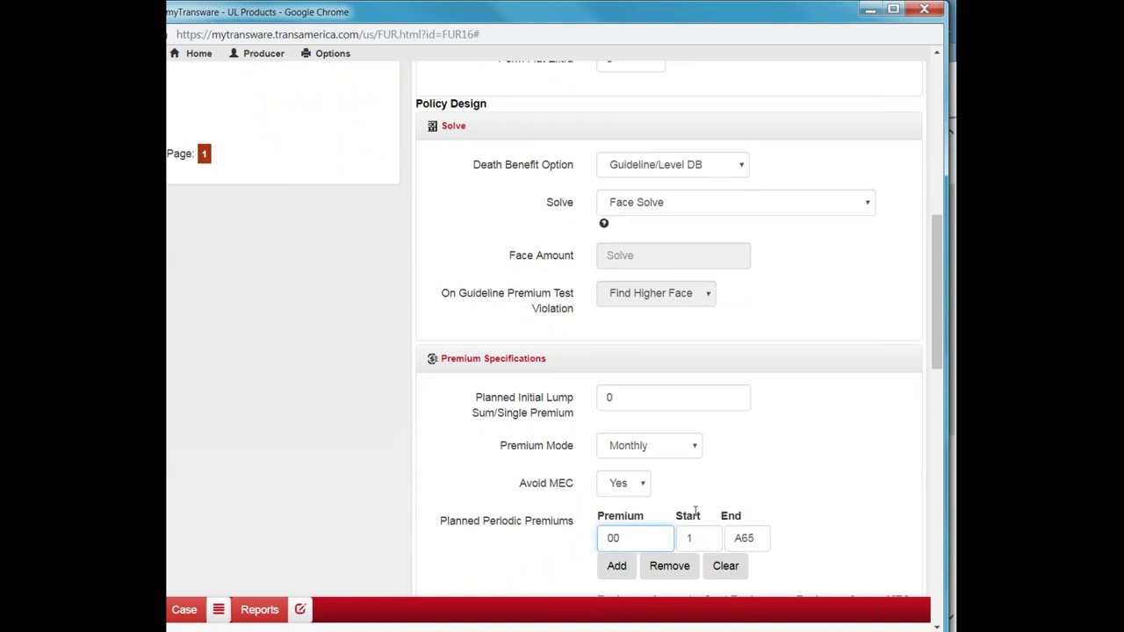
left_click(866, 203)
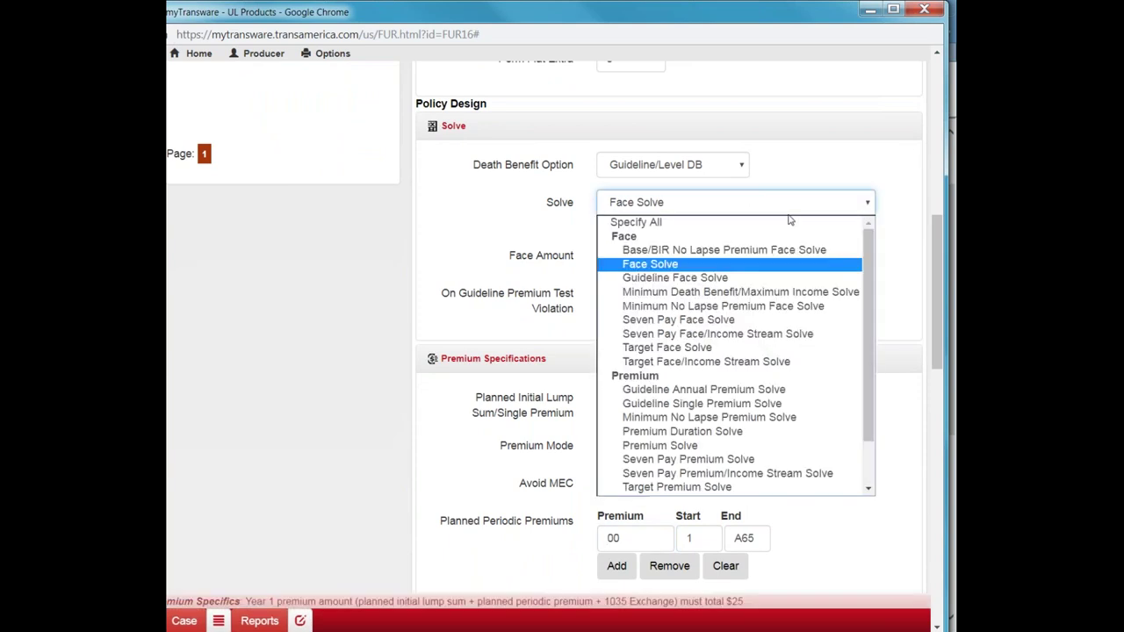
left_click(736, 292)
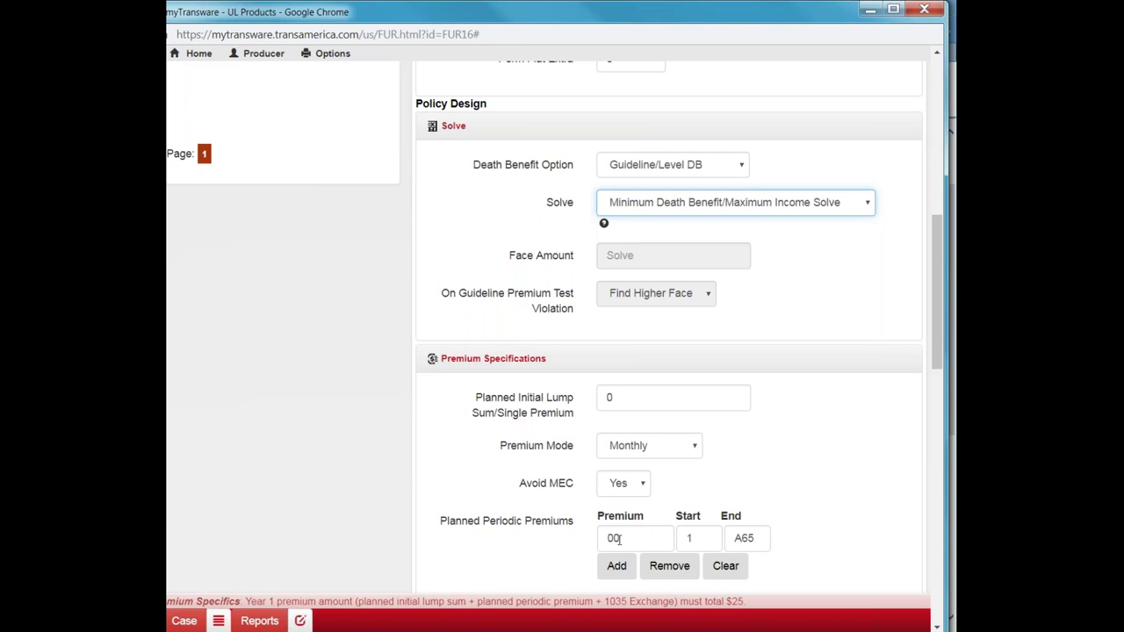
left_click(606, 538)
type("3")
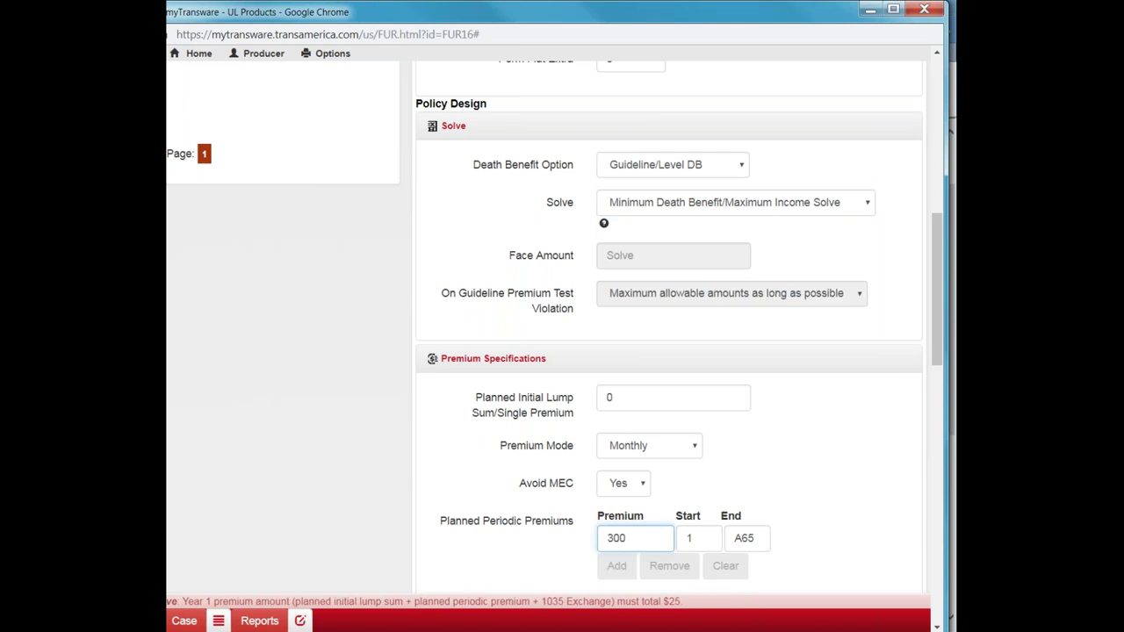
Run the summary report for the juvenile Minimum Death Benefit/Maximum Income Solve, close the report, and dismiss the meeting window to return to the case inputs.
left_click(302, 621)
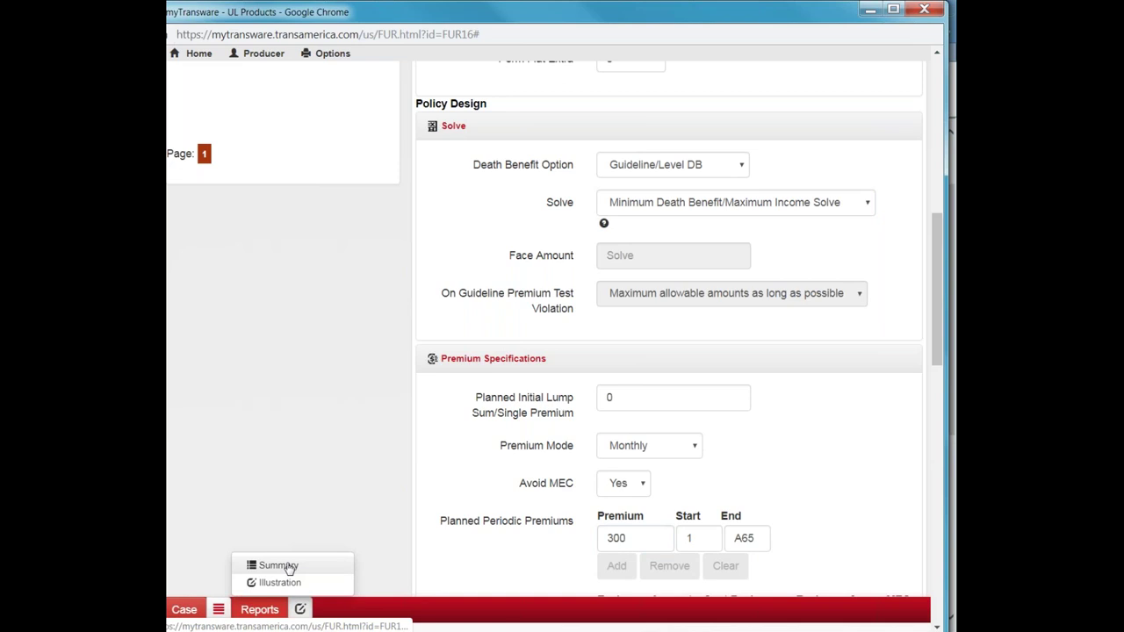
left_click(290, 567)
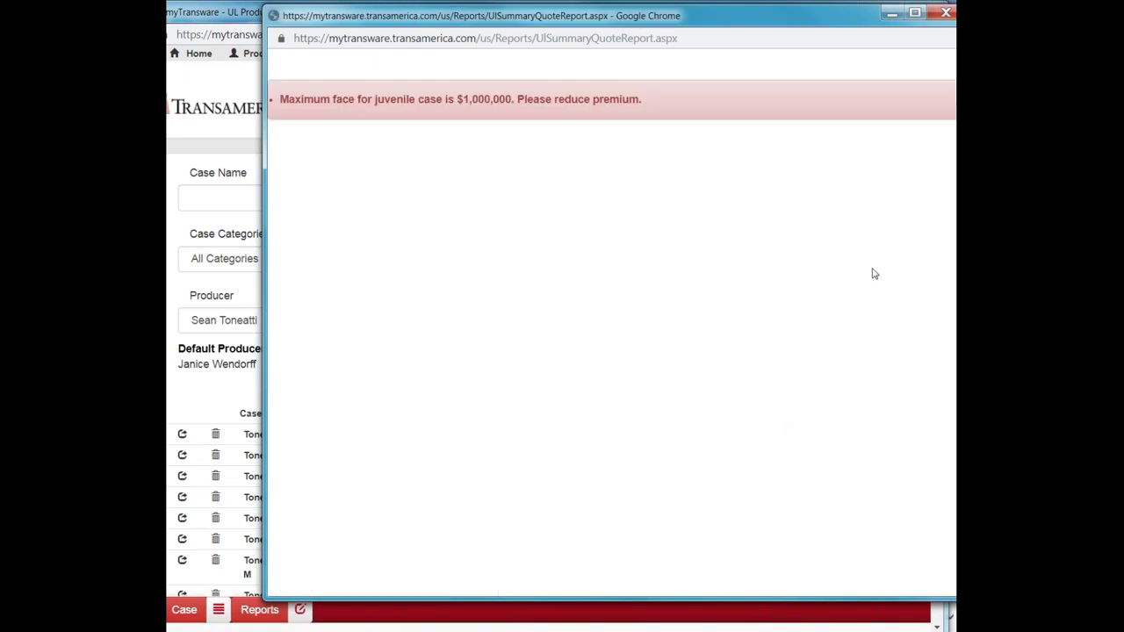
left_click(946, 12)
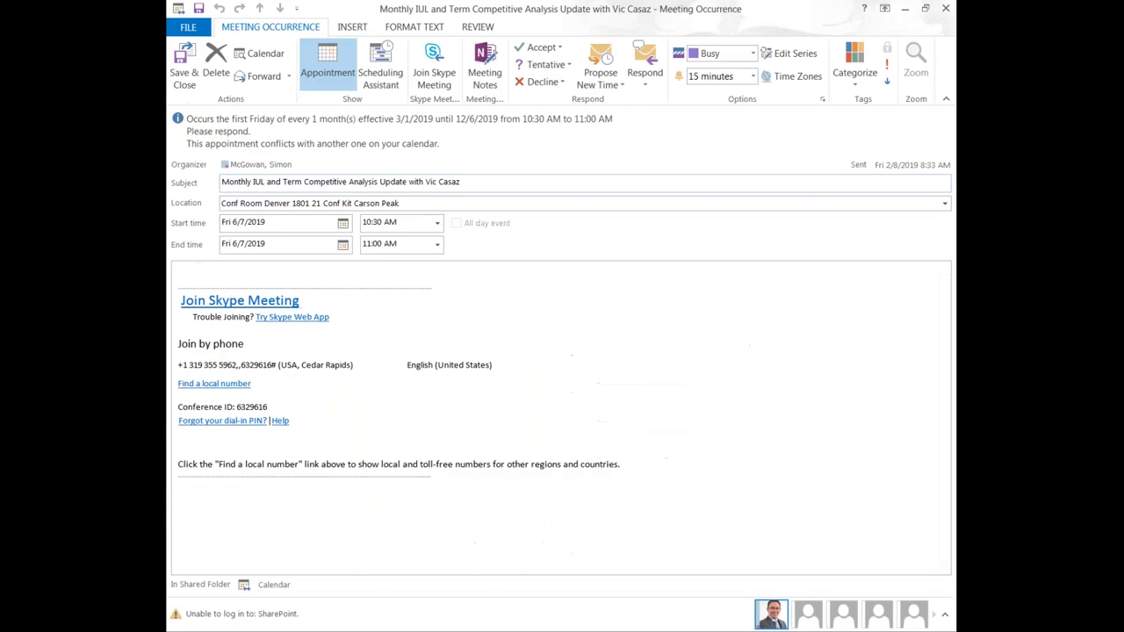
key("Escape")
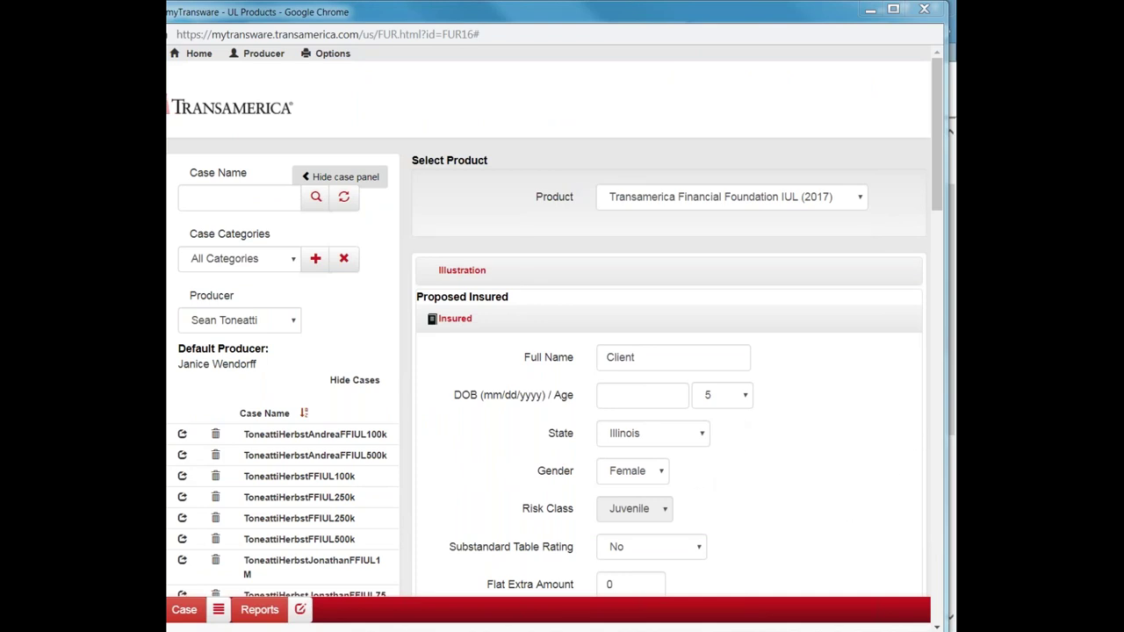
left_click_drag(942, 196, 948, 220)
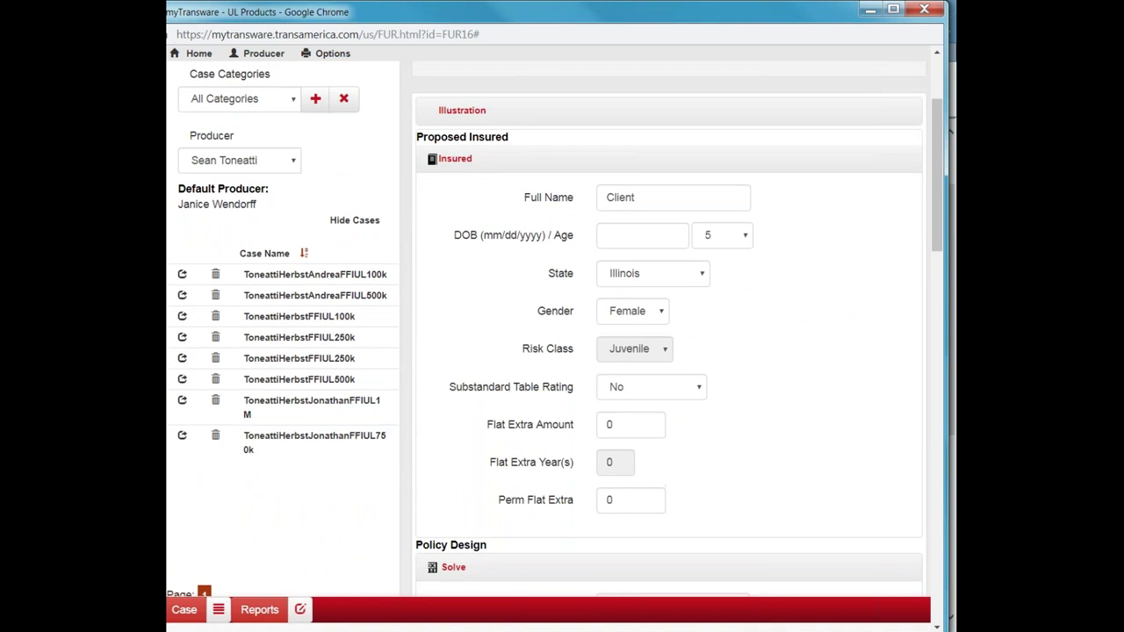